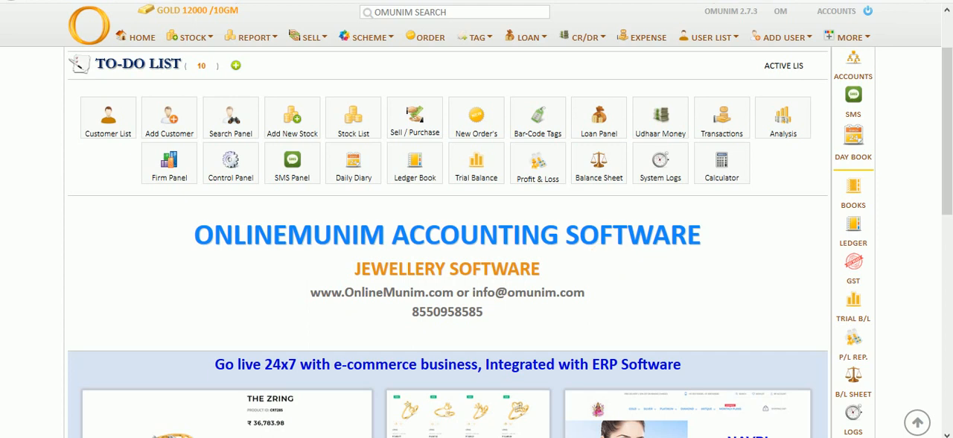
View the firm details panel and open the control panel's daily rates settings
{"action": "scroll", "coordinate": [947, 28], "scroll_direction": "up", "scroll_amount": 1}
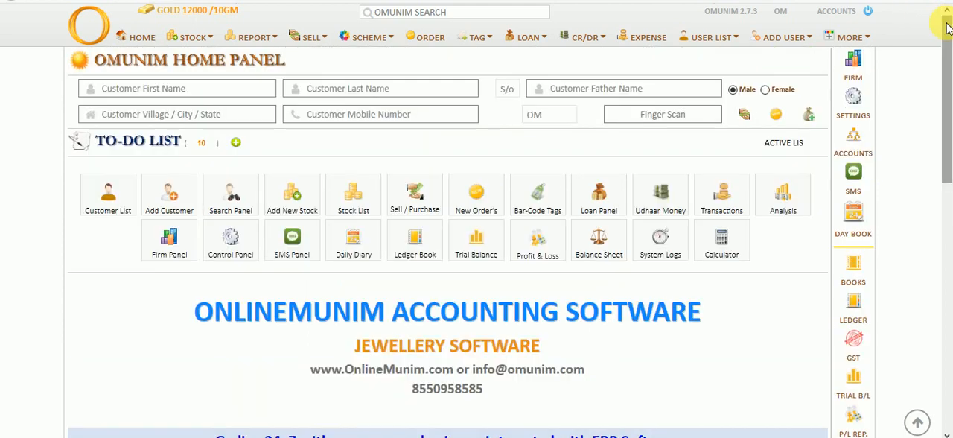
{"action": "left_click", "coordinate": [860, 60]}
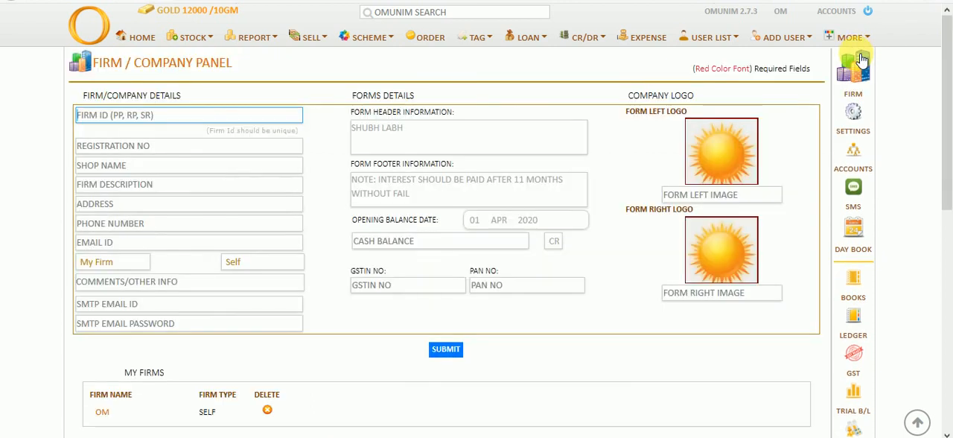
{"action": "left_click", "coordinate": [852, 108]}
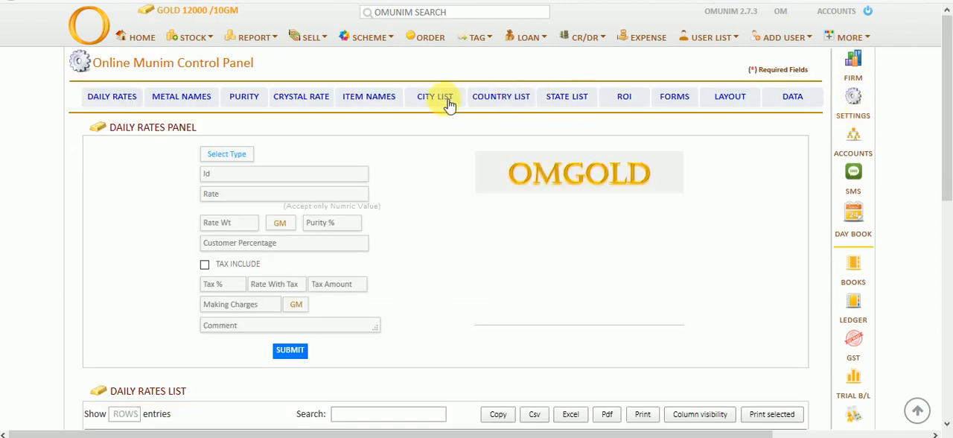
Add a daily rate for Gold with ID Gold and a rate of 47000 per 10 GM
{"action": "left_click", "coordinate": [239, 153]}
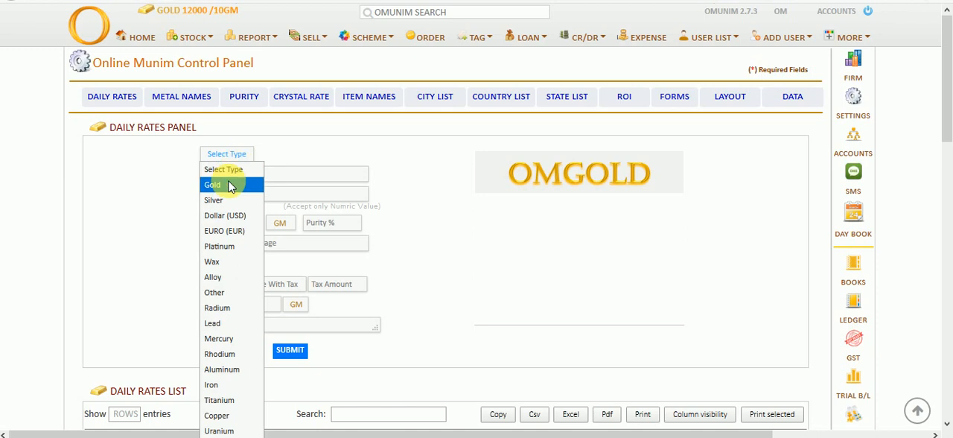
{"action": "left_click", "coordinate": [227, 198]}
{"action": "left_click", "coordinate": [221, 159]}
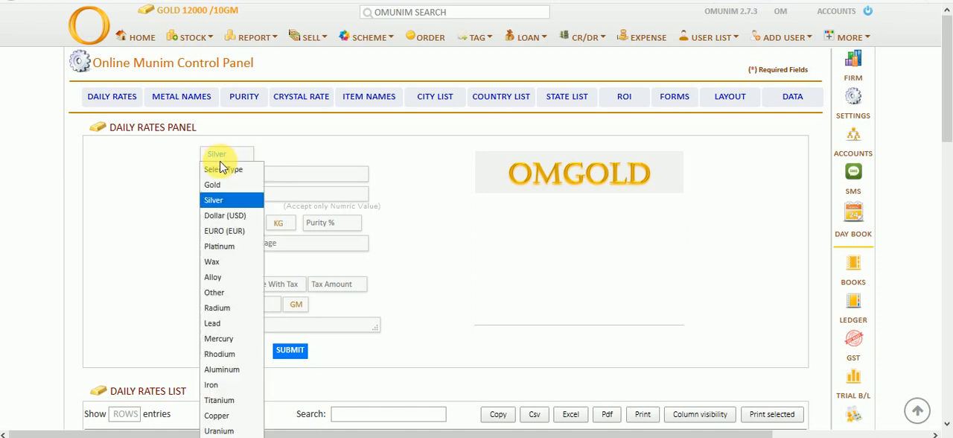
{"action": "left_click", "coordinate": [223, 184]}
{"action": "left_click", "coordinate": [224, 179]}
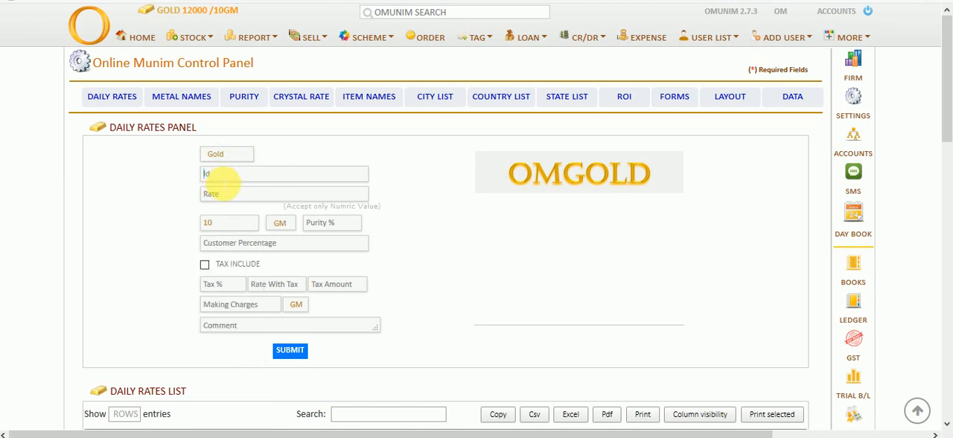
{"action": "type", "text": "Gold"}
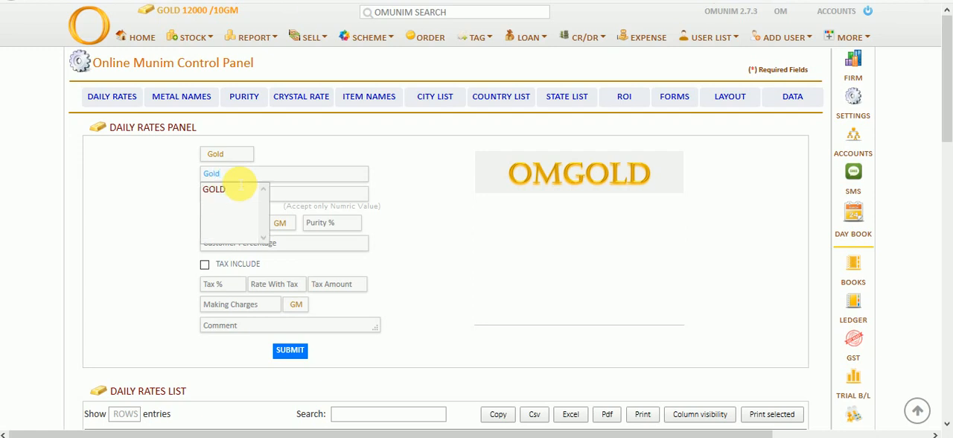
{"action": "key", "text": "Tab"}
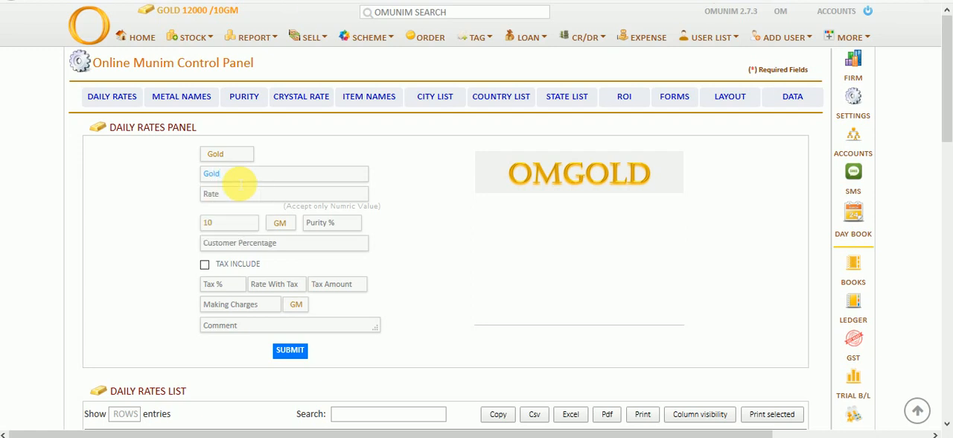
{"action": "type", "text": "47000"}
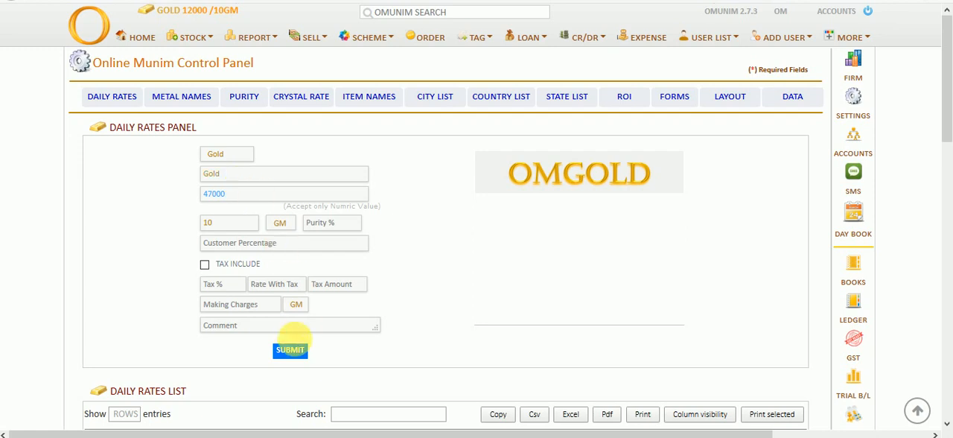
{"action": "left_click", "coordinate": [294, 350]}
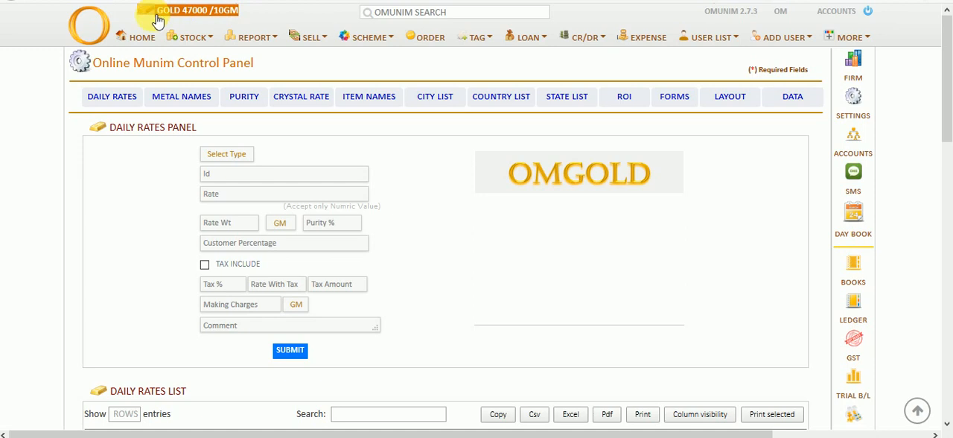
Add a daily rate for Silver with ID SILVER and a rate of 50000 per 1 KG
{"action": "left_click", "coordinate": [223, 156]}
{"action": "left_click", "coordinate": [214, 198]}
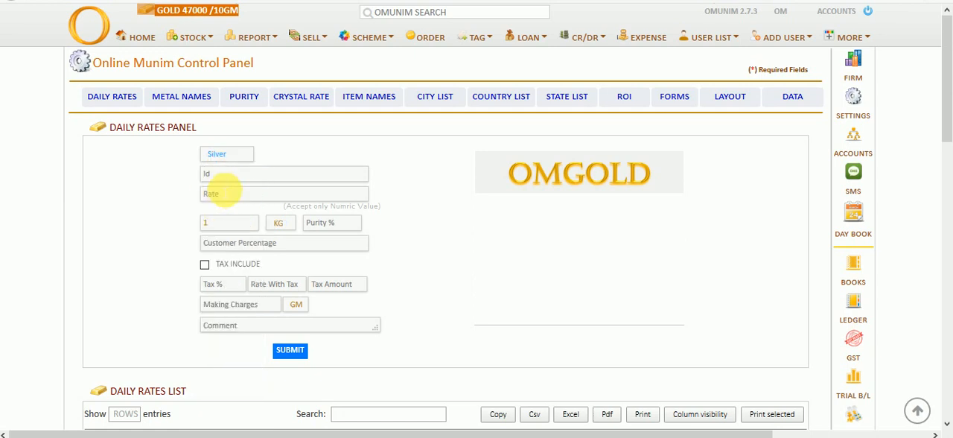
{"action": "left_click", "coordinate": [223, 175]}
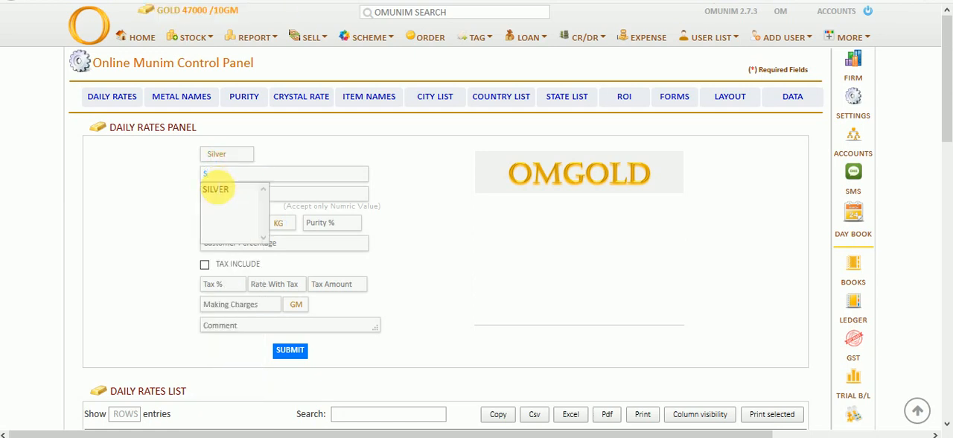
{"action": "left_click", "coordinate": [213, 188]}
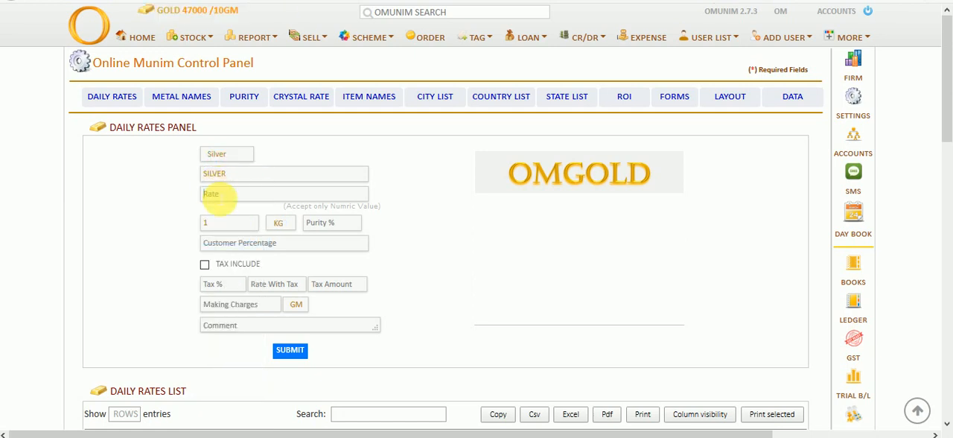
{"action": "left_click", "coordinate": [220, 197]}
{"action": "type", "text": "50000"}
{"action": "left_click", "coordinate": [297, 351]}
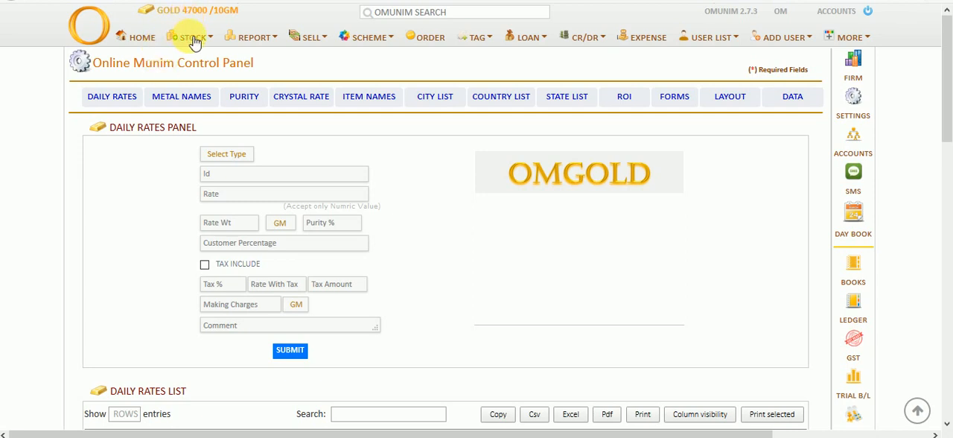
Open the form for adding jewellery retail stock, keeping the preset bill date
{"action": "left_click", "coordinate": [194, 41]}
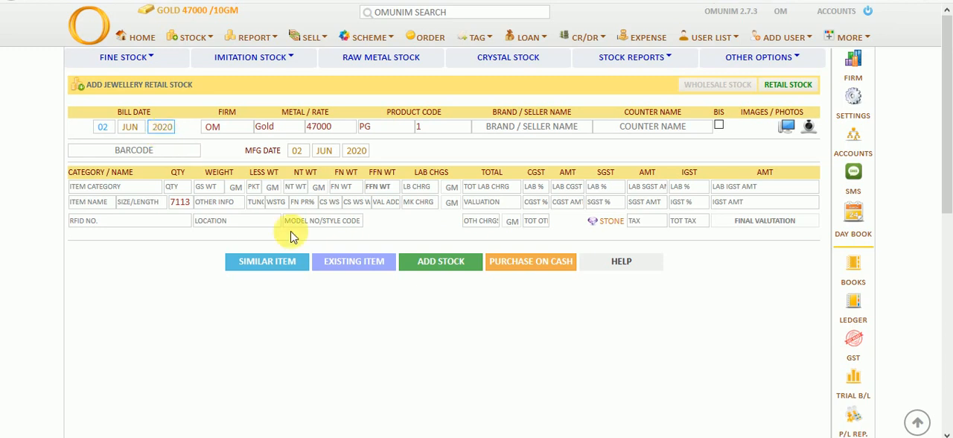
{"action": "left_click", "coordinate": [127, 128]}
{"action": "left_click", "coordinate": [131, 127]}
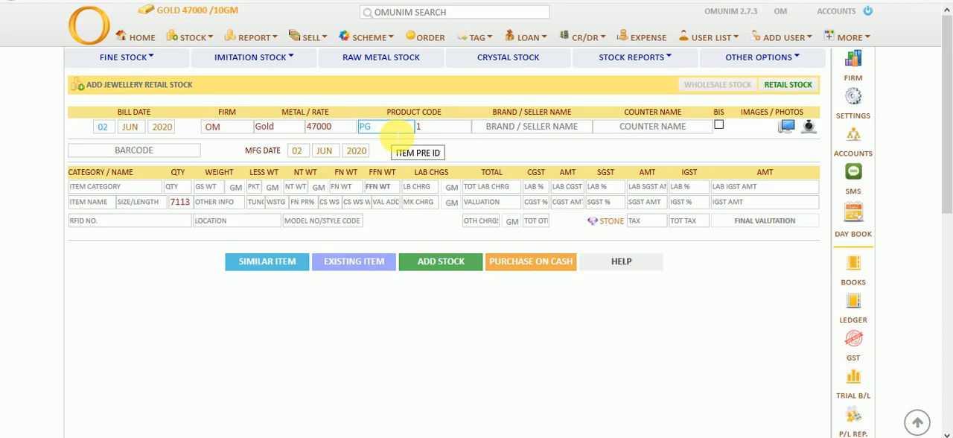
Set the product code prefix to MCH, leave the brand and counter names blank, and mark the item as BIS
{"action": "left_click", "coordinate": [398, 136]}
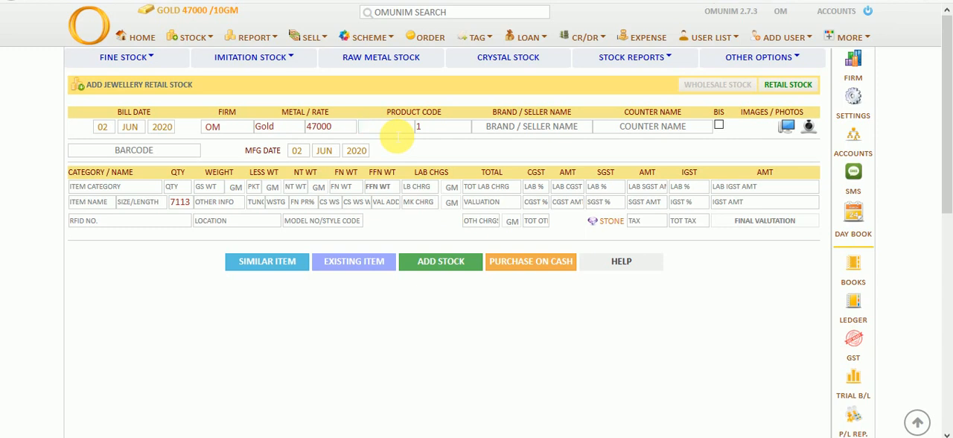
{"action": "type", "text": "MCH"}
{"action": "left_click", "coordinate": [446, 130]}
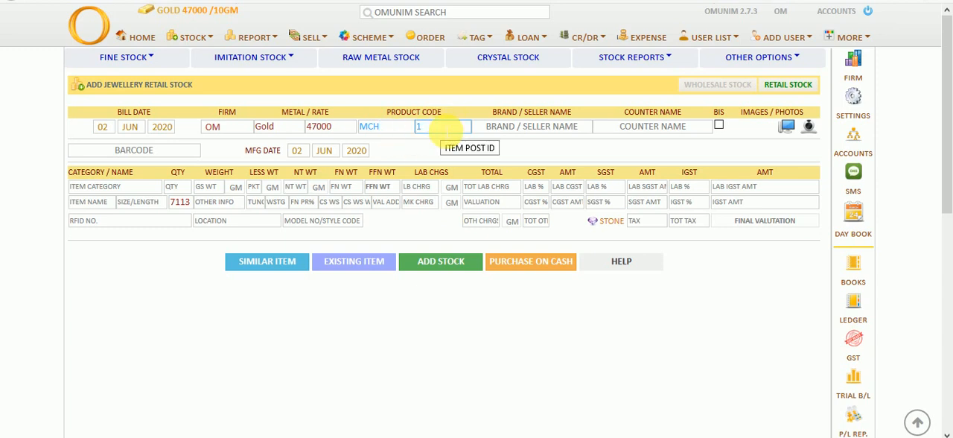
{"action": "left_click", "coordinate": [533, 128]}
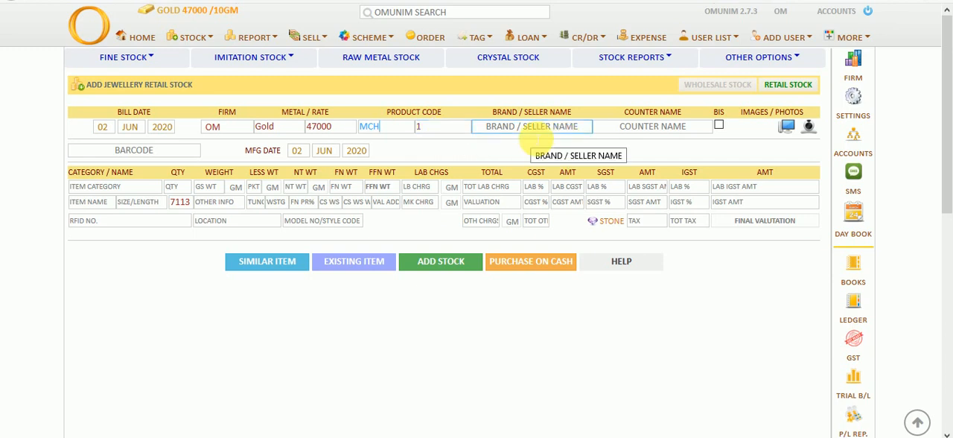
{"action": "left_click", "coordinate": [535, 132]}
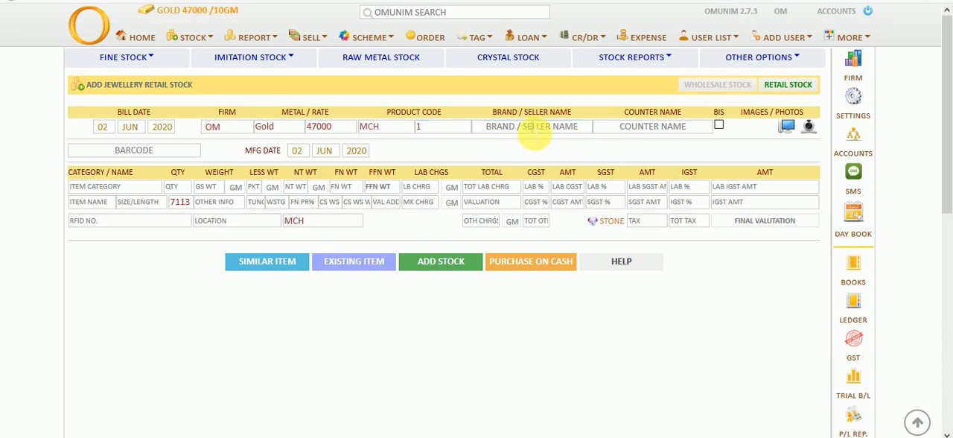
{"action": "left_click", "coordinate": [622, 127]}
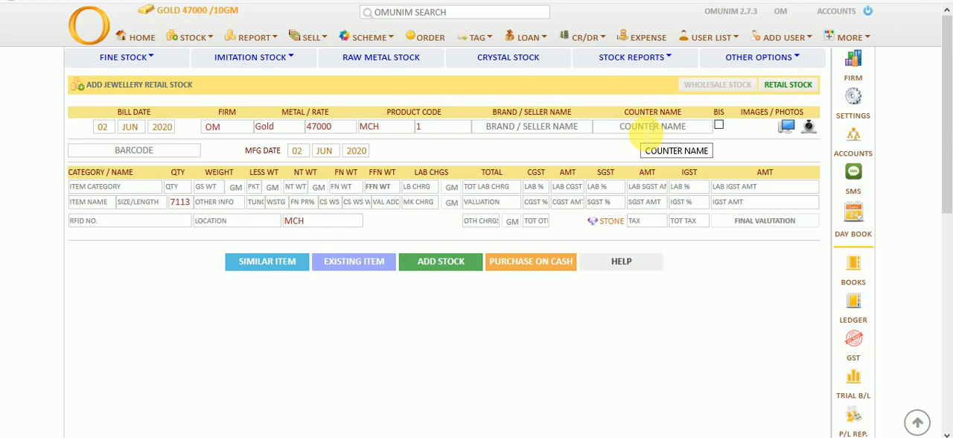
{"action": "left_click", "coordinate": [719, 125]}
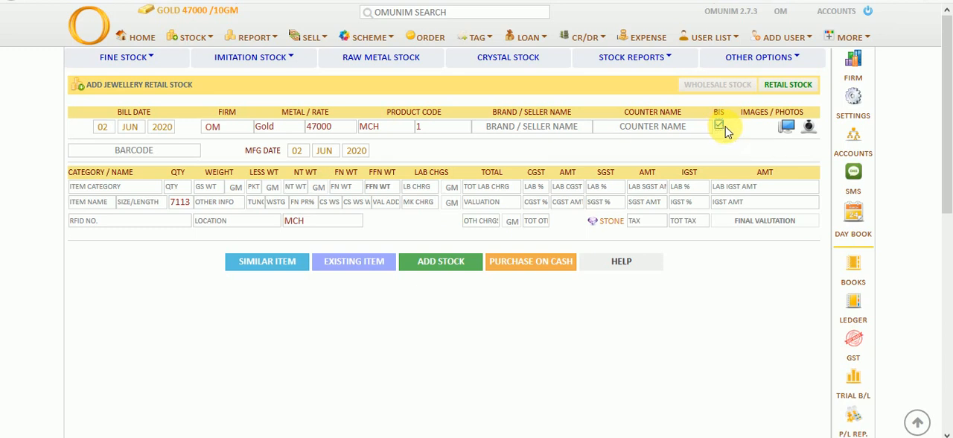
Attach the image Blue-Stone-2.png from the Jewellery Stock pictures folder to the stock item
{"action": "left_click", "coordinate": [788, 128]}
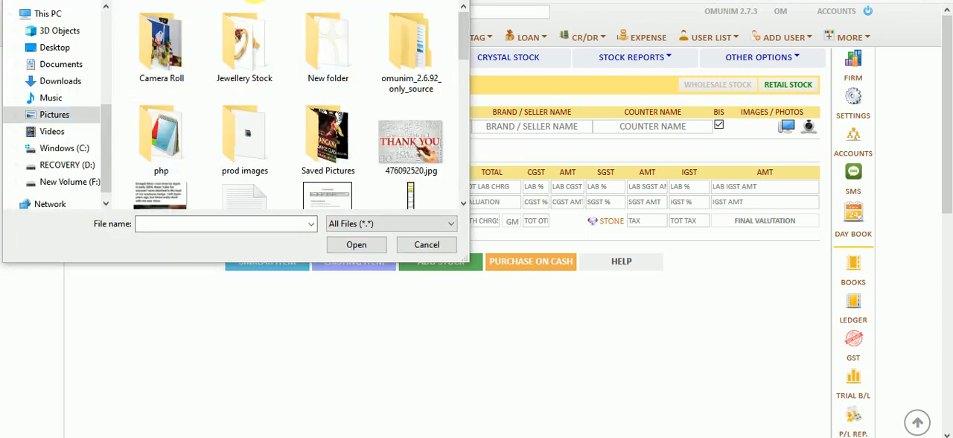
{"action": "double_click", "coordinate": [256, 69]}
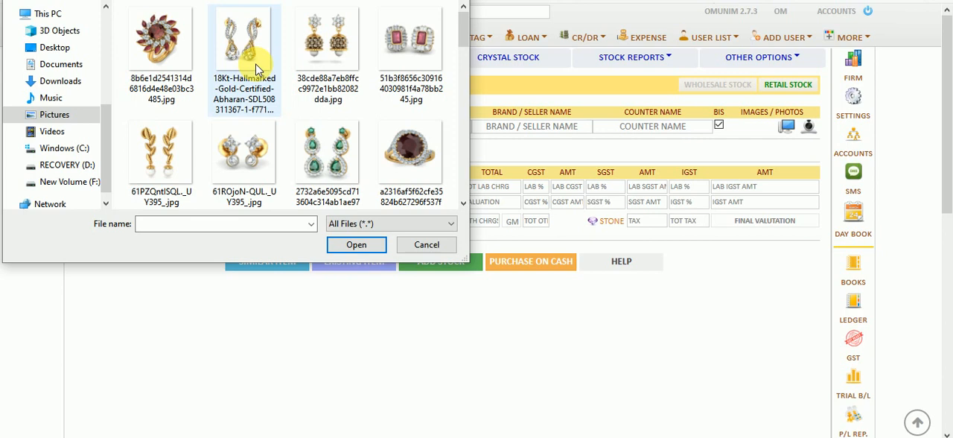
{"action": "scroll", "coordinate": [255, 67], "scroll_direction": "down", "scroll_amount": 5}
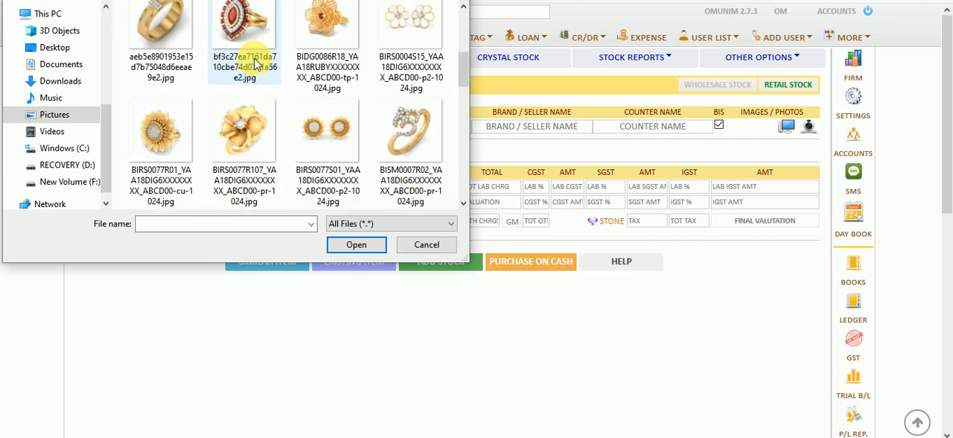
{"action": "scroll", "coordinate": [255, 66], "scroll_direction": "down", "scroll_amount": 2}
{"action": "scroll", "coordinate": [256, 66], "scroll_direction": "down", "scroll_amount": 5}
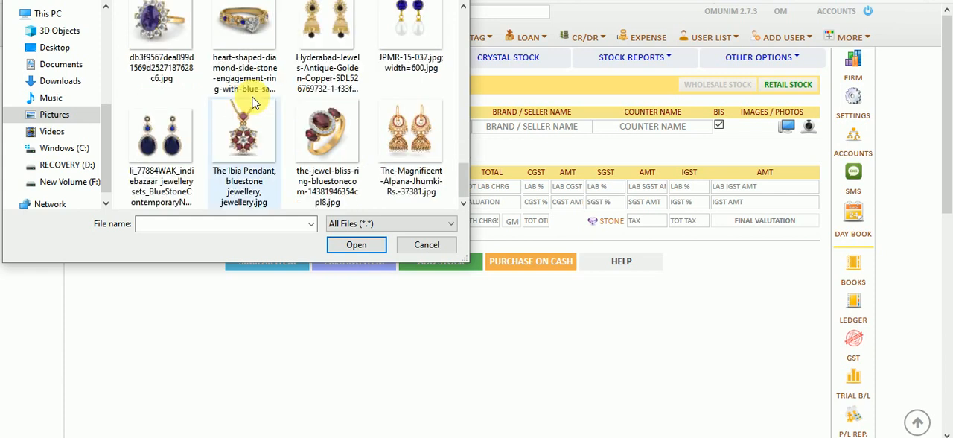
{"action": "scroll", "coordinate": [255, 102], "scroll_direction": "up", "scroll_amount": 3}
{"action": "left_click", "coordinate": [272, 38]}
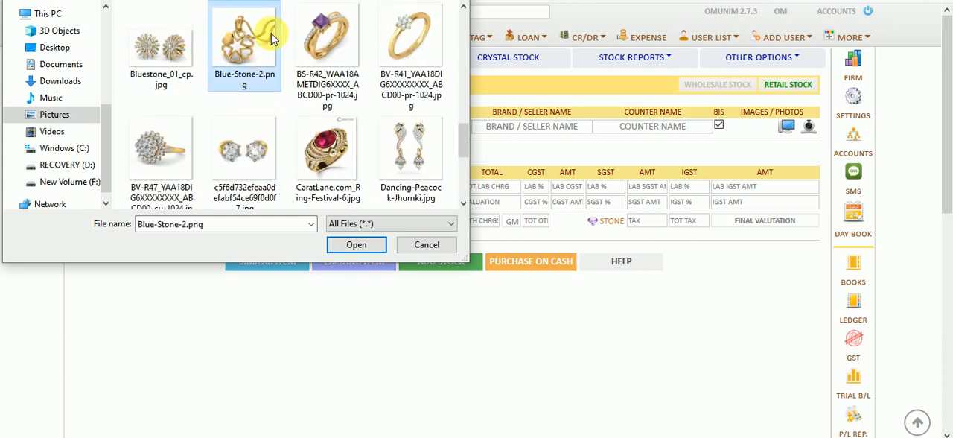
{"action": "left_click", "coordinate": [353, 245]}
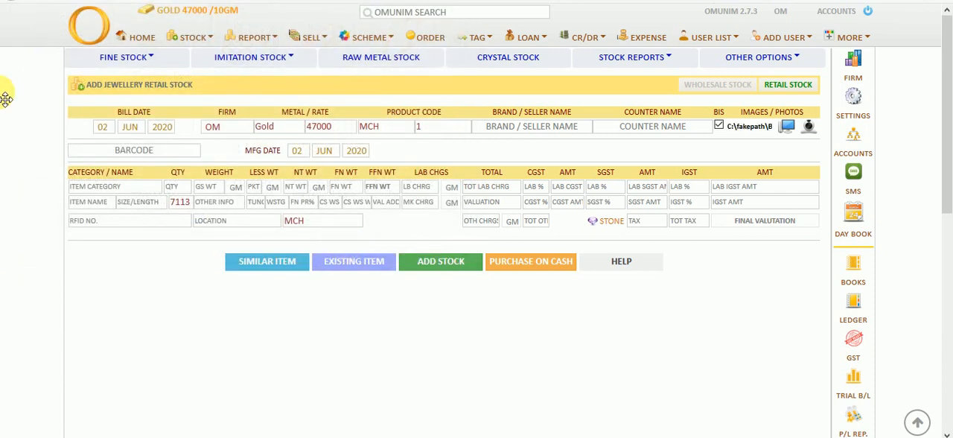
Set the item category to Chain and the item name to Mchain
{"action": "left_click", "coordinate": [95, 203]}
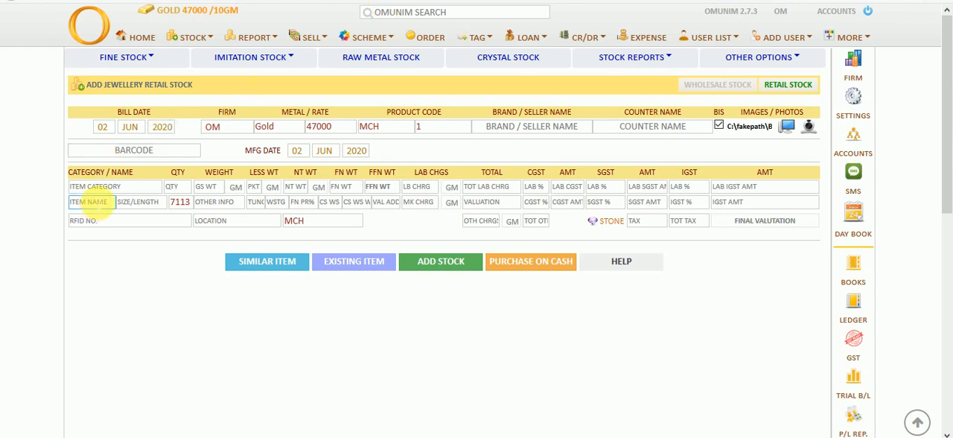
{"action": "left_click", "coordinate": [103, 191]}
{"action": "type", "text": "Chain"}
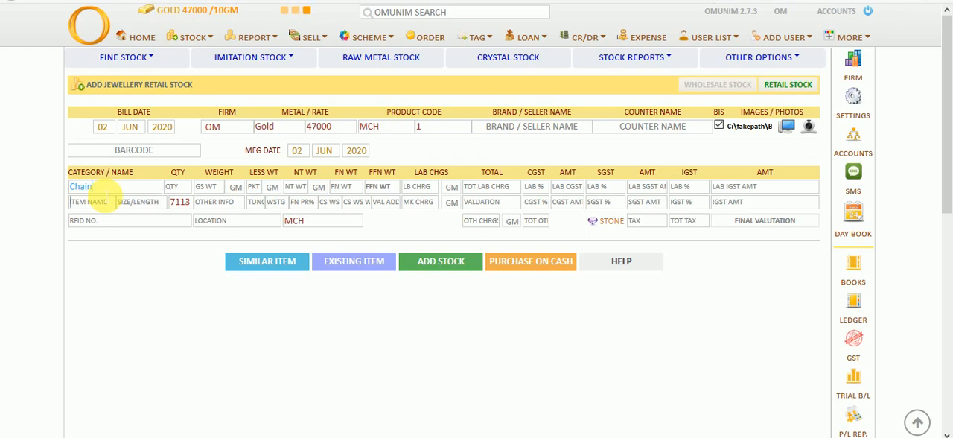
{"action": "key", "text": "Tab"}
{"action": "type", "text": "Mchin"}
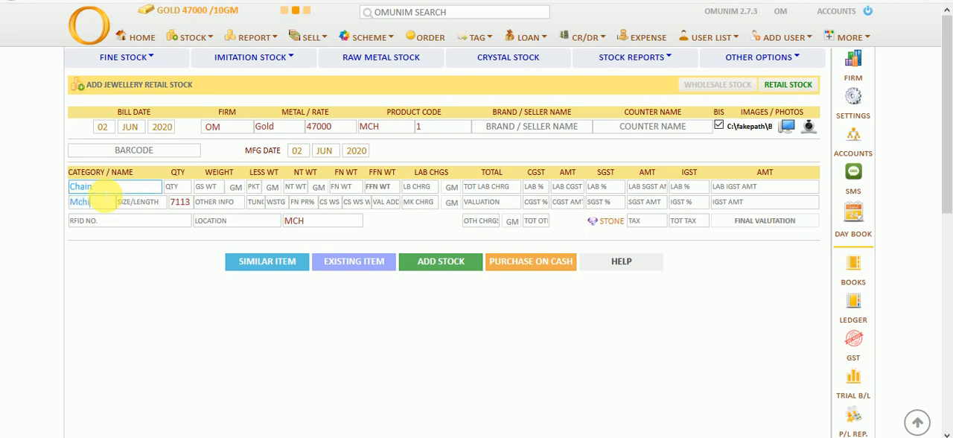
{"action": "key", "text": "BackSpace"}
{"action": "key", "text": "BackSpace"}
{"action": "type", "text": "ain"}
{"action": "key", "text": "Tab"}
Enter quantity 1, a gross weight of 10 GM and a tunch of 92 for the chain
{"action": "type", "text": "1"}
{"action": "key", "text": "Tab"}
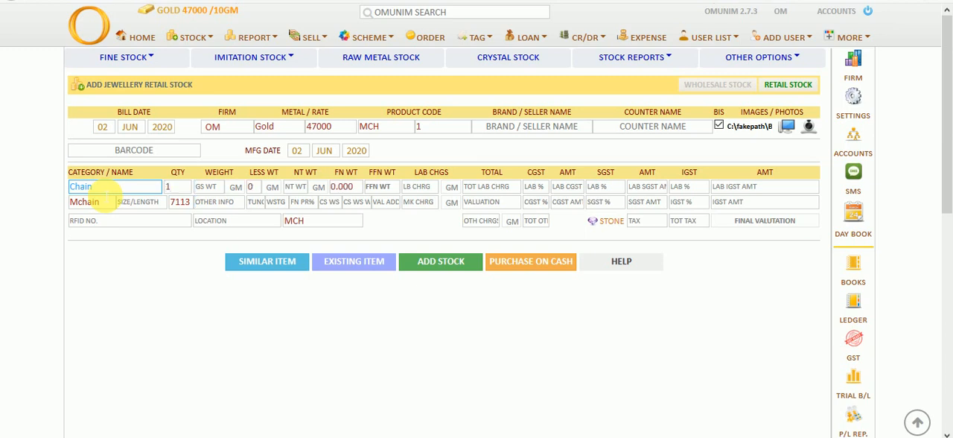
{"action": "type", "text": "10"}
{"action": "key", "text": "Tab"}
{"action": "key", "text": "Tab"}
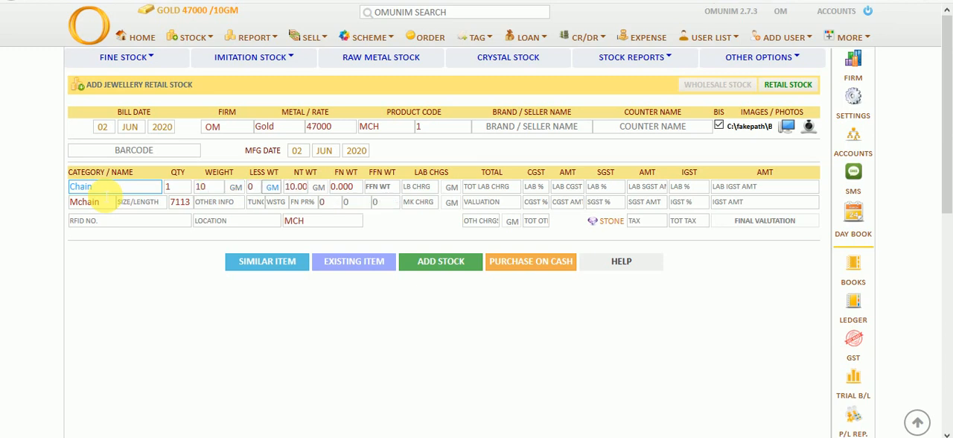
{"action": "key", "text": "Tab"}
{"action": "key", "text": "Tab"}
{"action": "type", "text": "92"}
{"action": "key", "text": "Tab"}
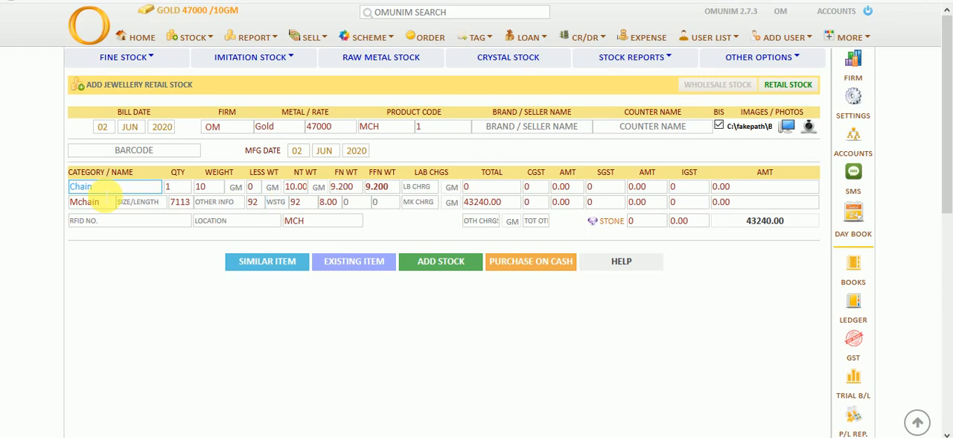
Set the chain's wastage to 3 and its making charges to 300
{"action": "type", "text": "3"}
{"action": "key", "text": "Tab"}
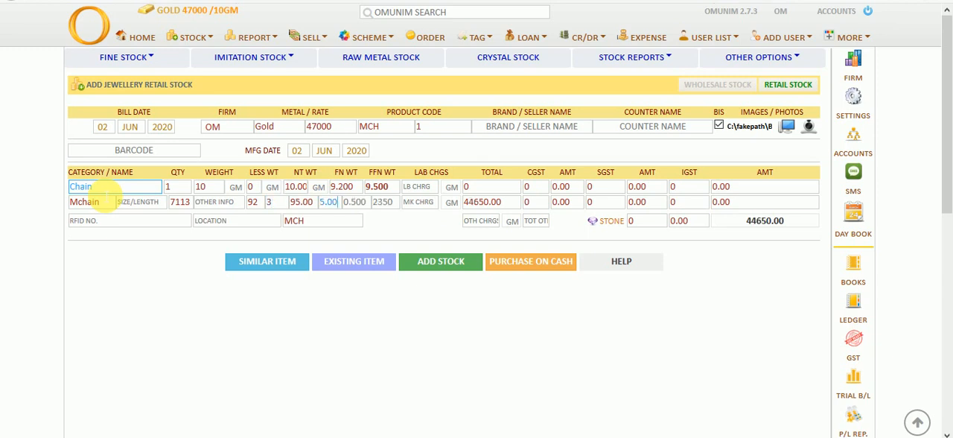
{"action": "key", "text": "Tab"}
{"action": "key", "text": "Tab"}
{"action": "type", "text": "300"}
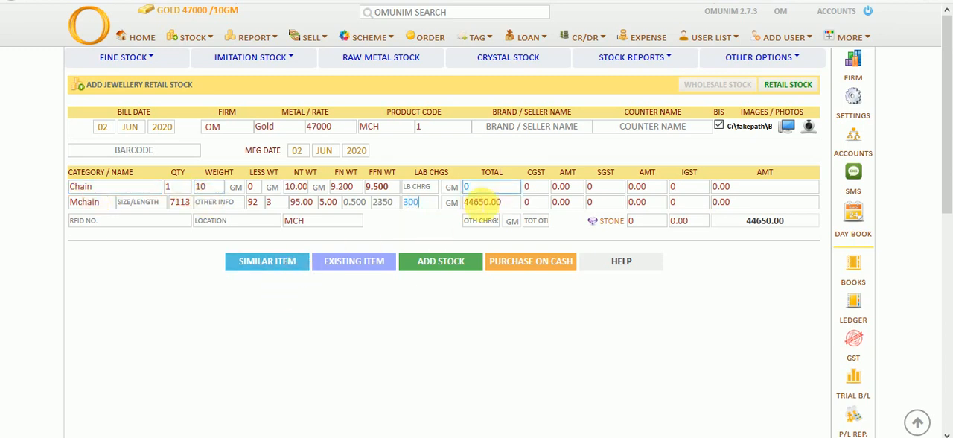
Calculate the making charges on gross weight, keeping the unit as GM, and add the chain to stock
{"action": "left_click", "coordinate": [452, 203]}
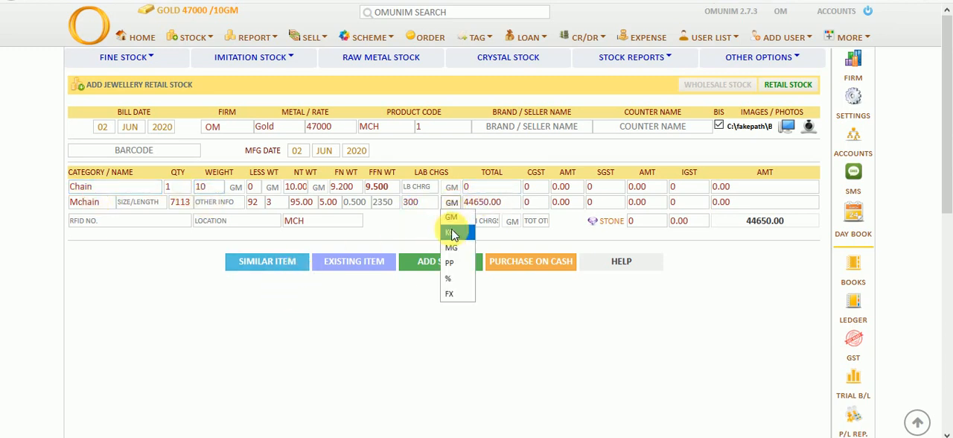
{"action": "left_click", "coordinate": [454, 296]}
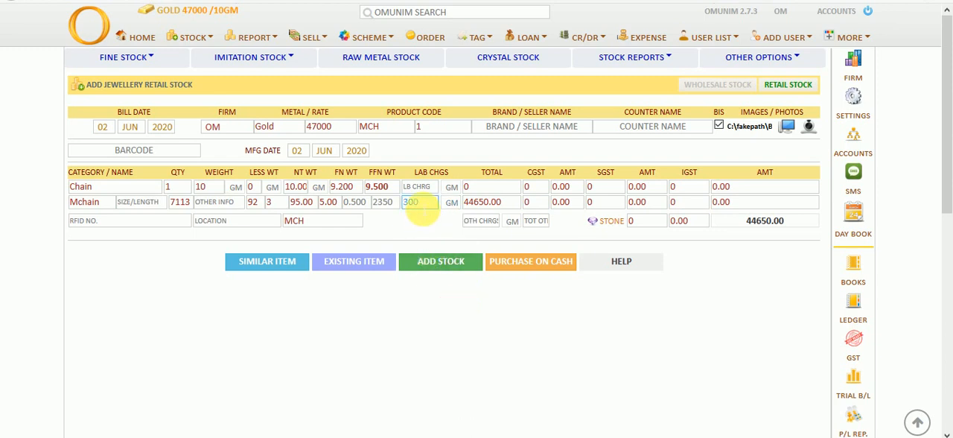
{"action": "double_click", "coordinate": [411, 202]}
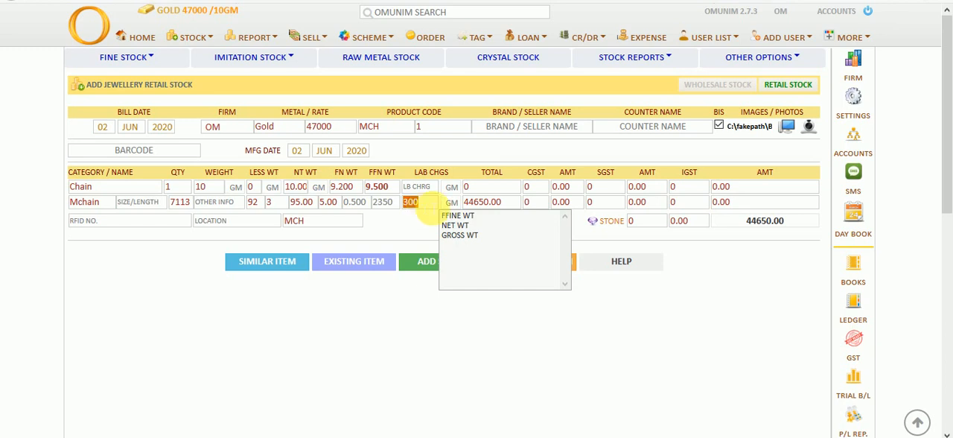
{"action": "left_click", "coordinate": [457, 235]}
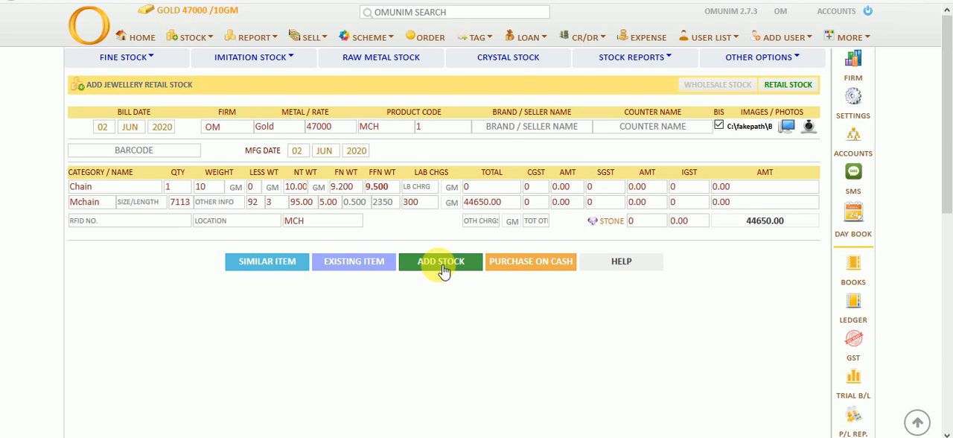
{"action": "left_click", "coordinate": [444, 266]}
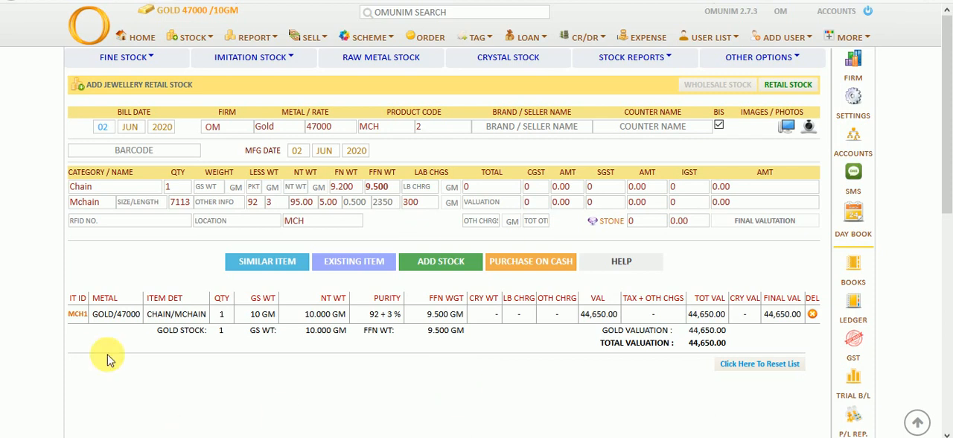
Add two more chains with the same details, with gross weights of 8.500 GM and 12.500 GM
{"action": "left_click", "coordinate": [209, 187]}
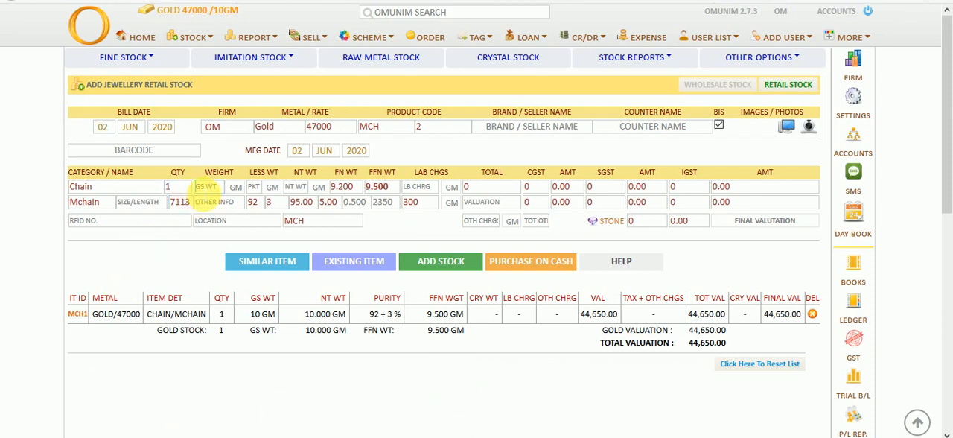
{"action": "type", "text": "8.500"}
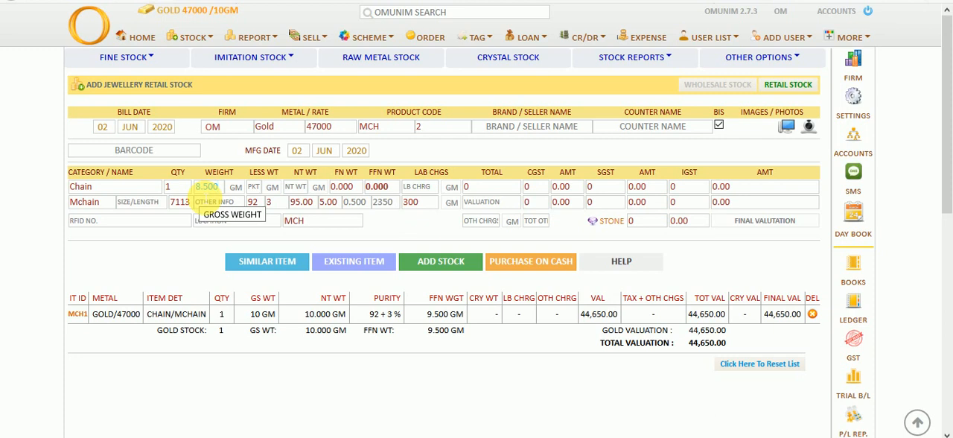
{"action": "left_click", "coordinate": [418, 268]}
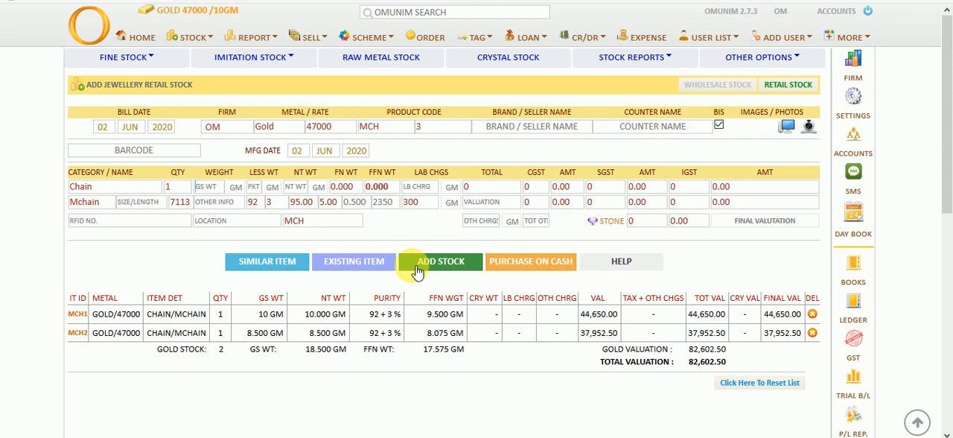
{"action": "type", "text": "12.500"}
{"action": "left_click", "coordinate": [417, 268]}
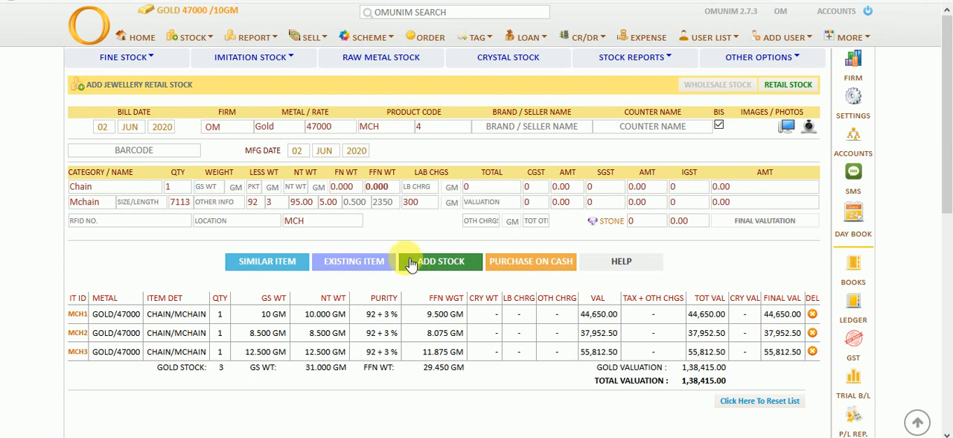
Clear the product code prefix and reset the list of added chains
{"action": "double_click", "coordinate": [372, 128]}
{"action": "key", "text": "BackSpace"}
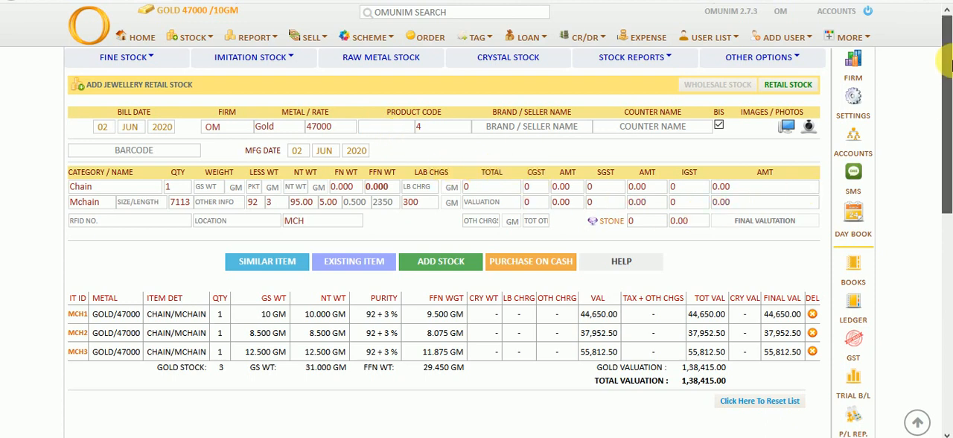
{"action": "scroll", "coordinate": [949, 65], "scroll_direction": "down", "scroll_amount": 1}
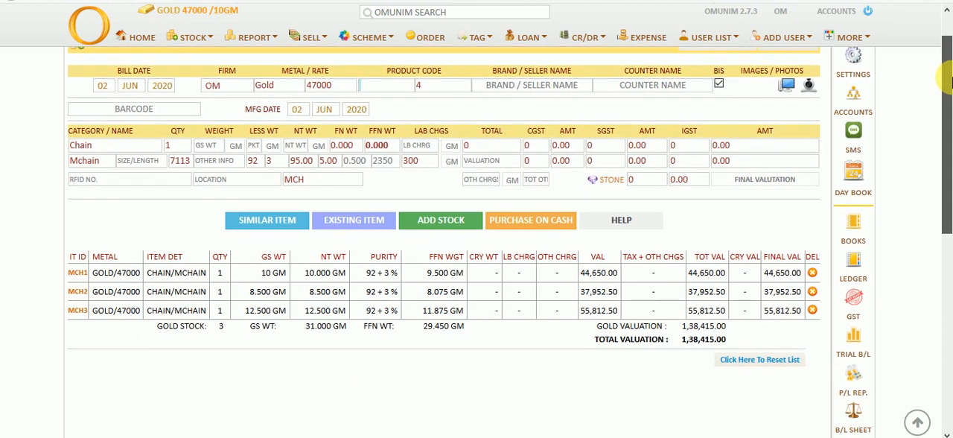
{"action": "left_click", "coordinate": [771, 363]}
{"action": "scroll", "coordinate": [769, 363], "scroll_direction": "up", "scroll_amount": 1}
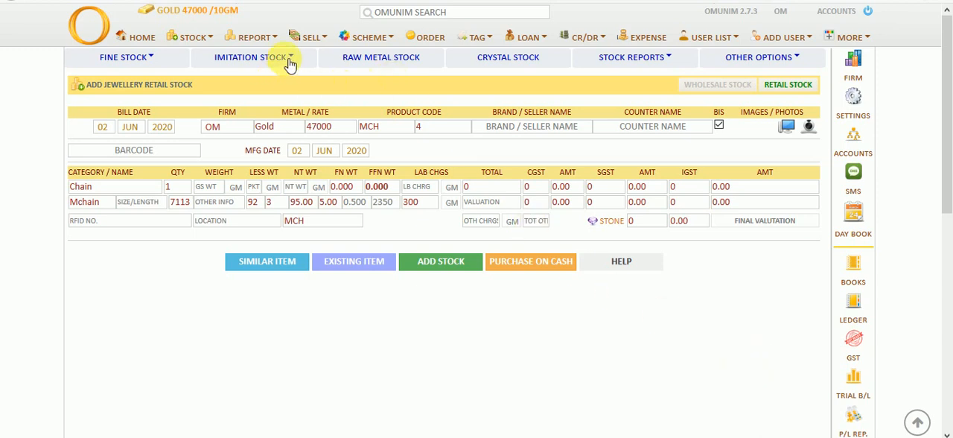
Open the Add Fine Stock B2 form and review its weight, wastage and making charge fields
{"action": "left_click", "coordinate": [219, 130]}
{"action": "left_click", "coordinate": [153, 60]}
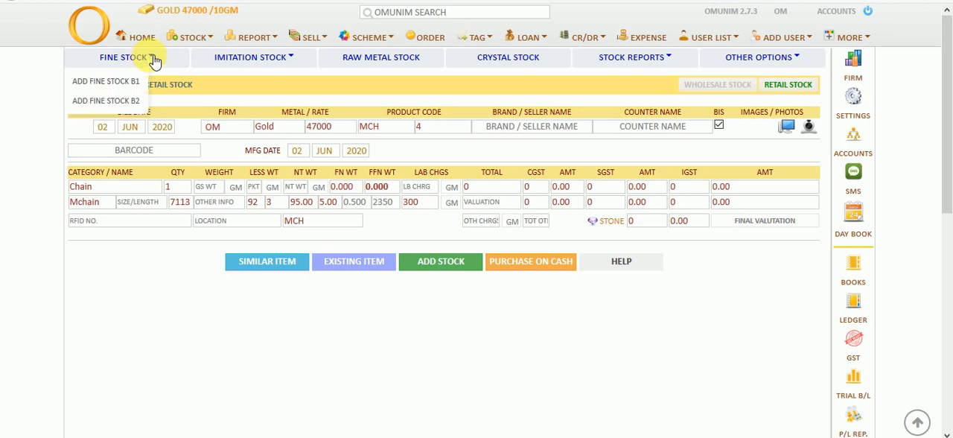
{"action": "left_click", "coordinate": [134, 102]}
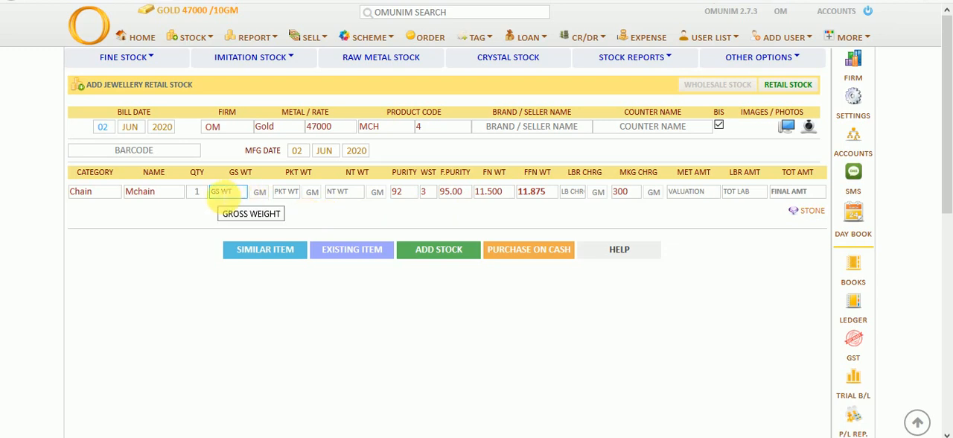
{"action": "left_click", "coordinate": [349, 195]}
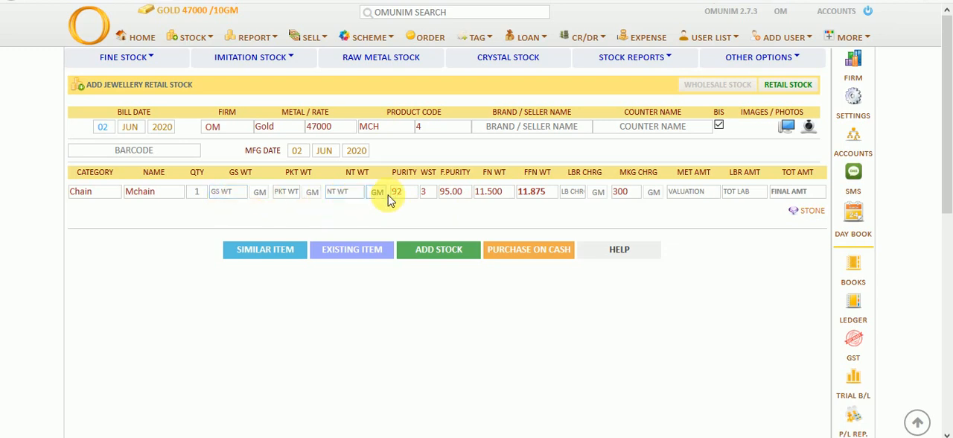
{"action": "left_click", "coordinate": [423, 194]}
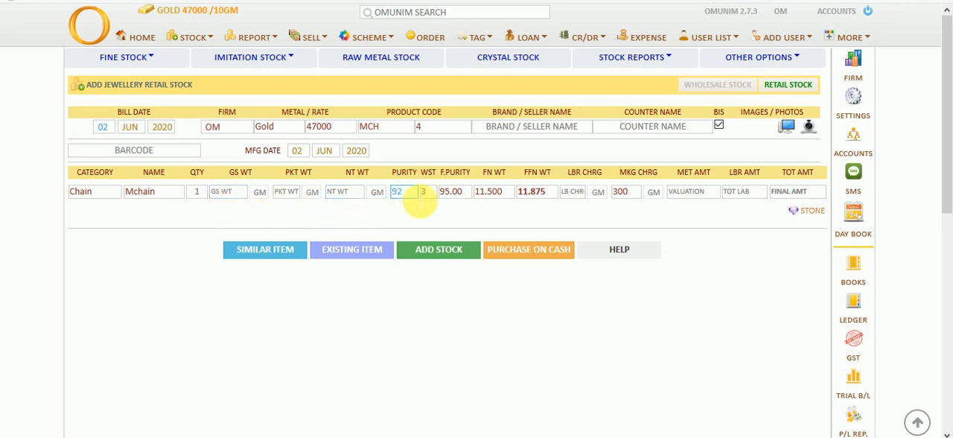
{"action": "left_click", "coordinate": [647, 195]}
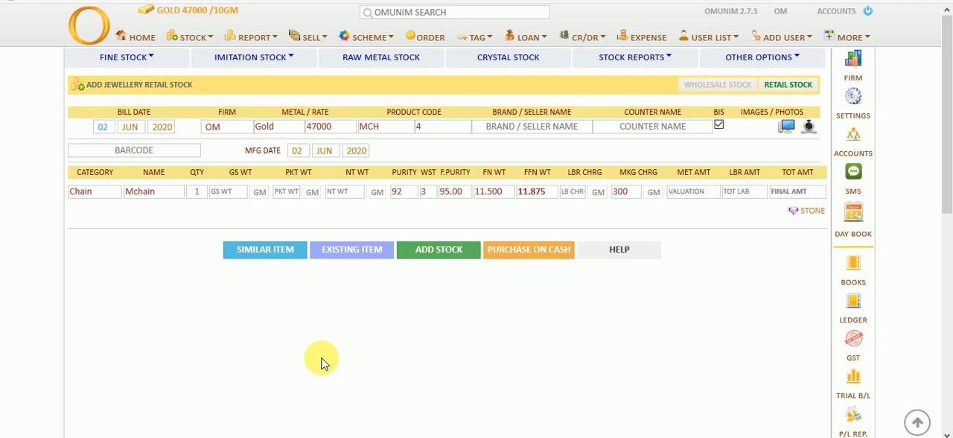
Start a raw metal stock entry with the metal type Raw Gold and the metal name Fine Bar
{"action": "left_click", "coordinate": [400, 66]}
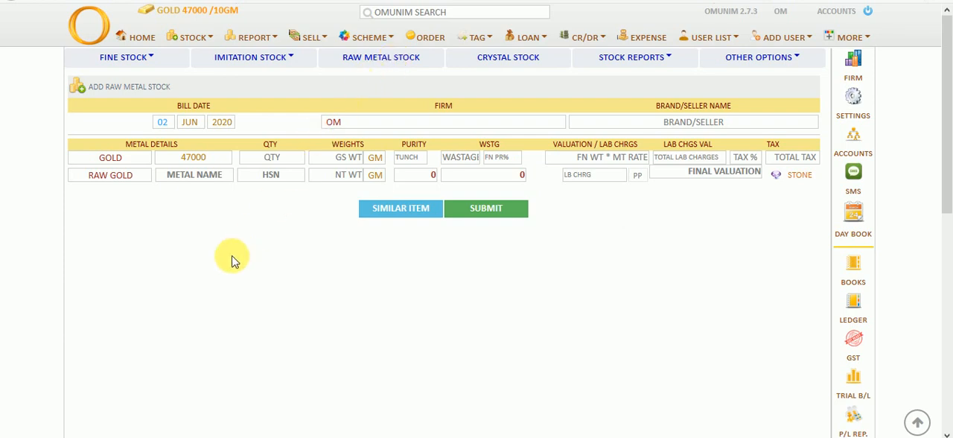
{"action": "left_click", "coordinate": [206, 179]}
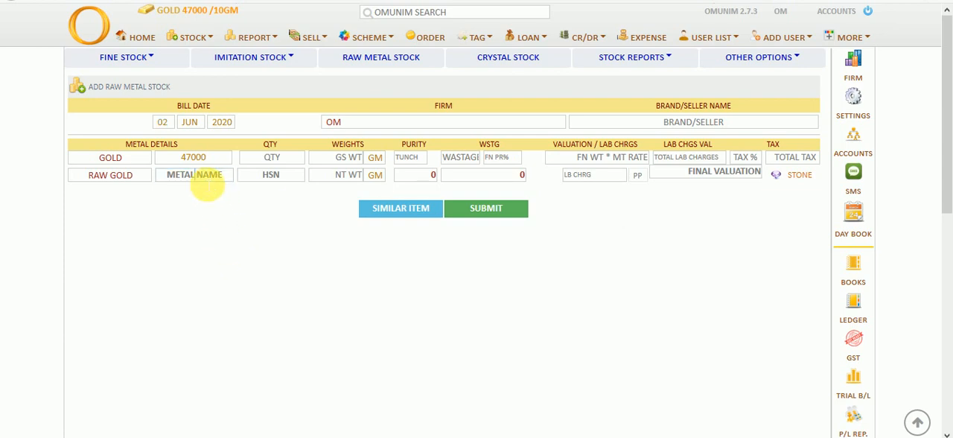
{"action": "left_click", "coordinate": [125, 175]}
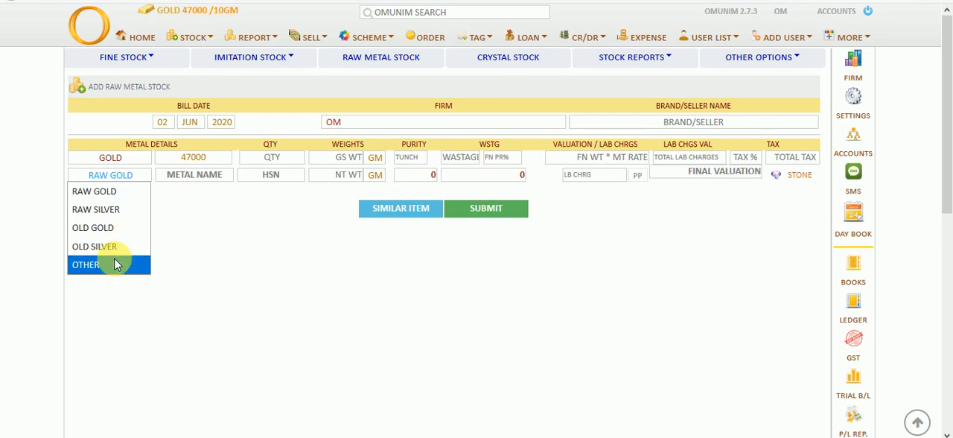
{"action": "left_click", "coordinate": [121, 202]}
{"action": "left_click", "coordinate": [170, 176]}
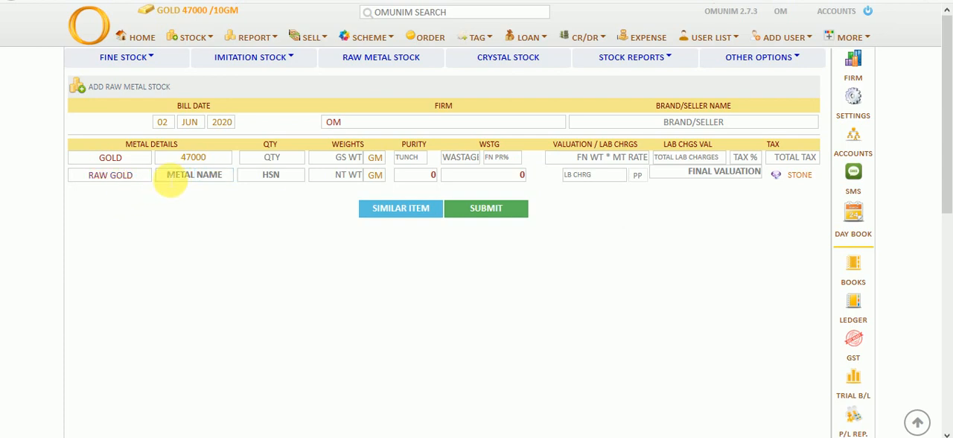
{"action": "type", "text": "Fine"}
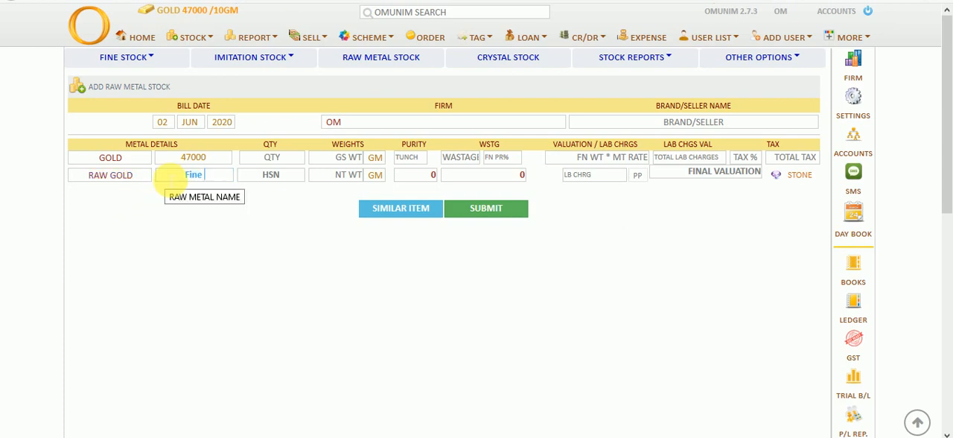
{"action": "type", "text": " Bar"}
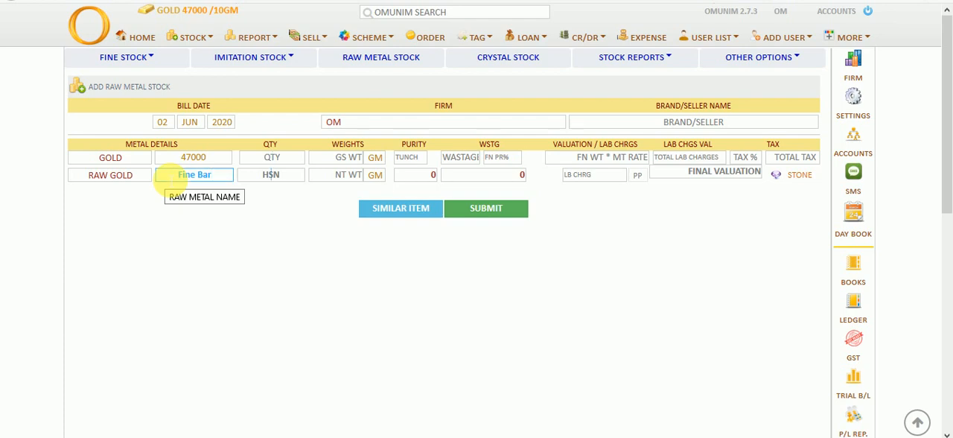
{"action": "type", "text": "7113"}
Enter HSN 7113, a gross weight of 500 GM, a tunch of 99.9 and a wastage of 0 for the Fine Bar
{"action": "key", "text": "Tab"}
{"action": "type", "text": "500"}
{"action": "key", "text": "Tab"}
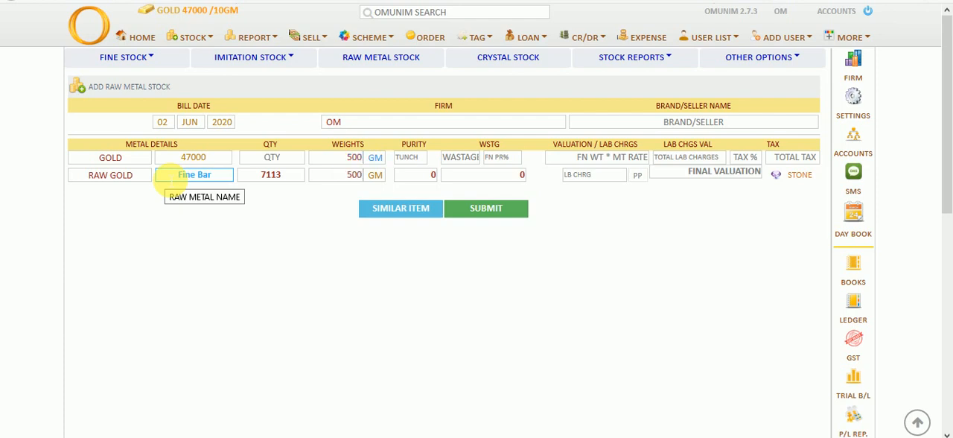
{"action": "type", "text": "99.9"}
{"action": "key", "text": "Tab"}
{"action": "type", "text": "0"}
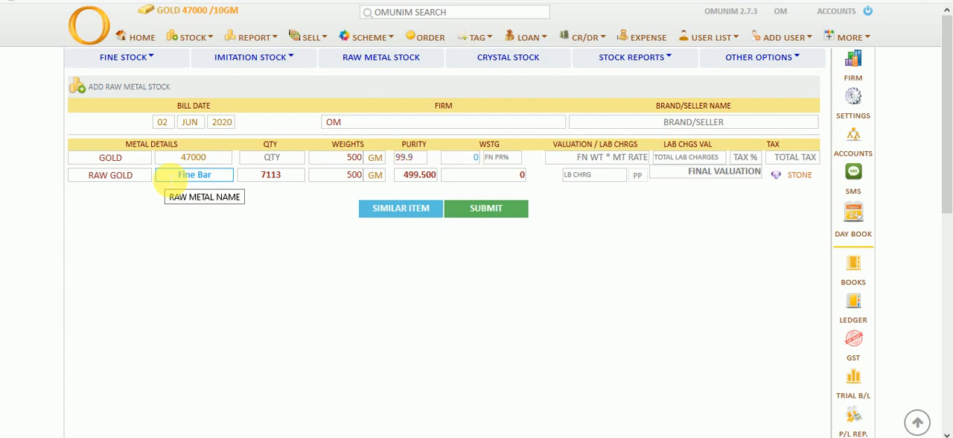
{"action": "key", "text": "Tab"}
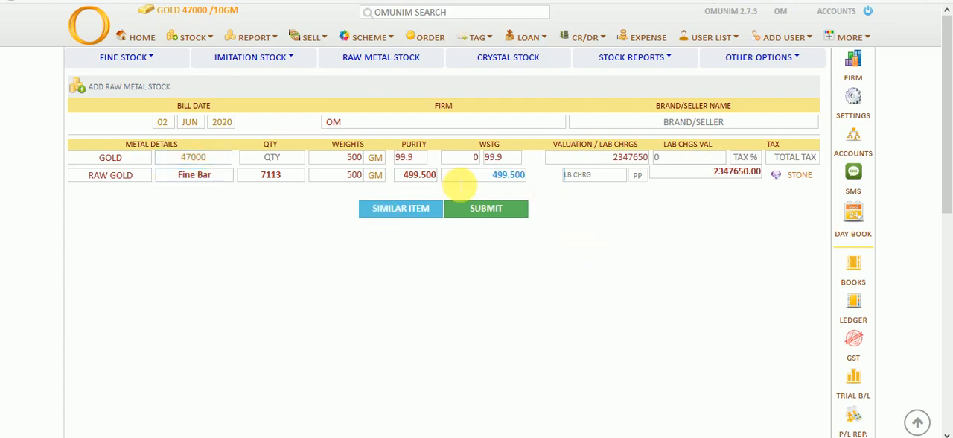
Submit the Fine Bar raw metal entry and reset its list
{"action": "left_click", "coordinate": [482, 213]}
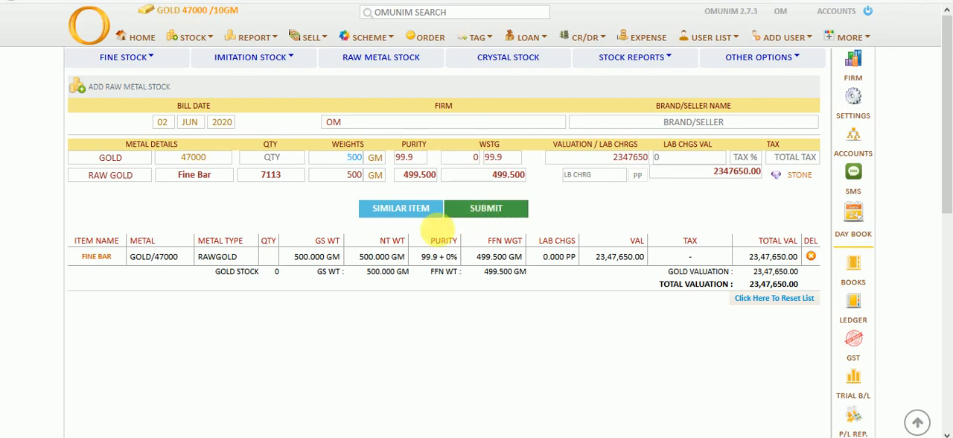
{"action": "left_click", "coordinate": [780, 305]}
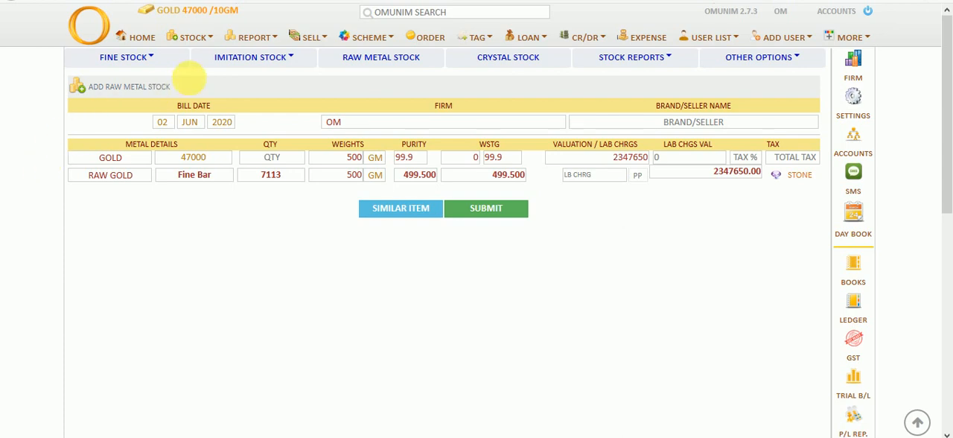
Open the gold stock list in the fine stock report and examine the Chain category down to its individual items
{"action": "left_click", "coordinate": [278, 43]}
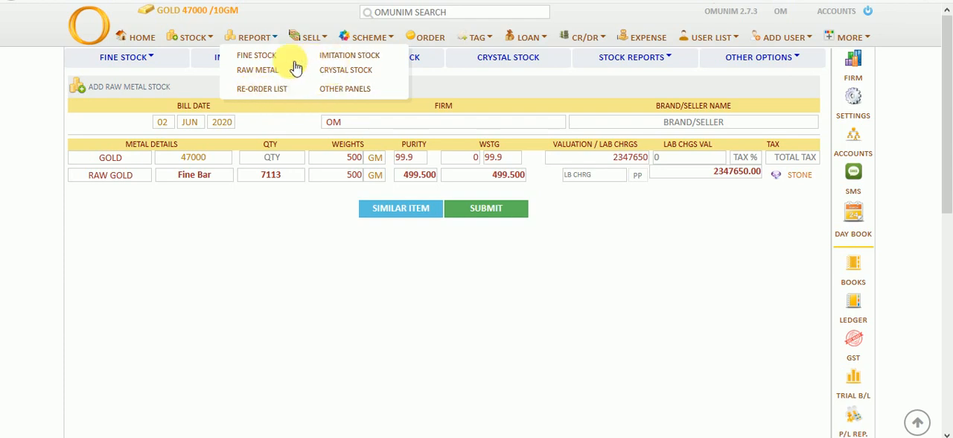
{"action": "left_click", "coordinate": [255, 56]}
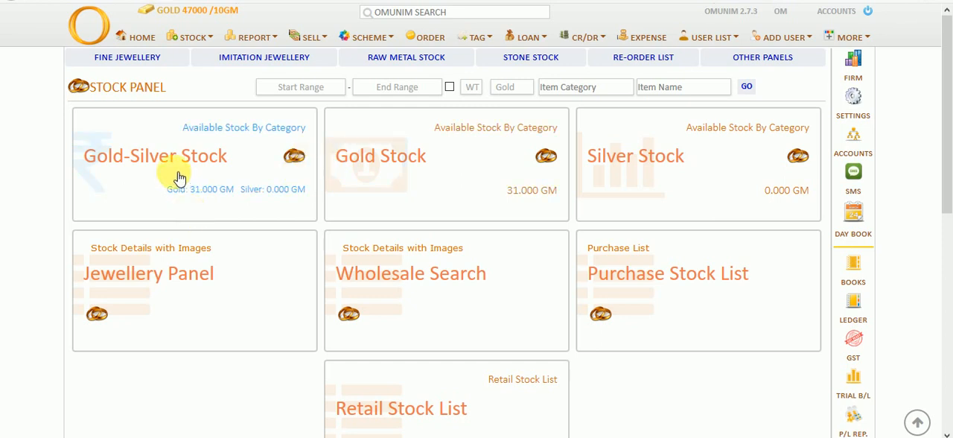
{"action": "left_click", "coordinate": [399, 165]}
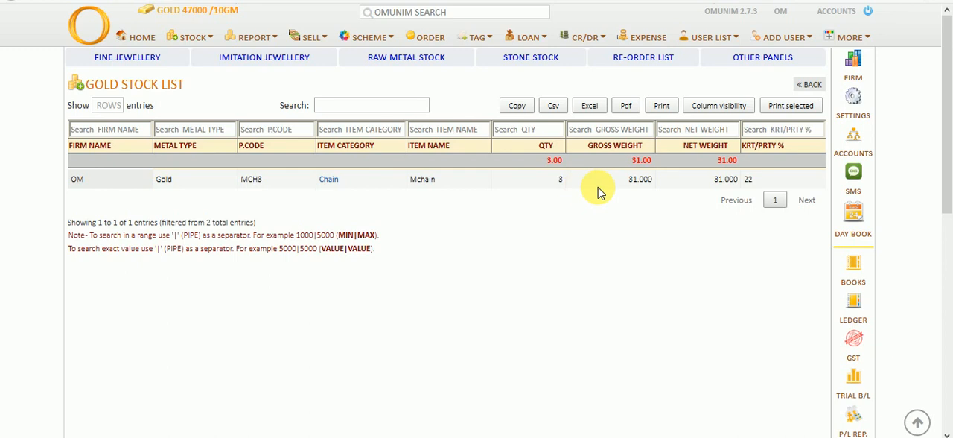
{"action": "left_click", "coordinate": [327, 186]}
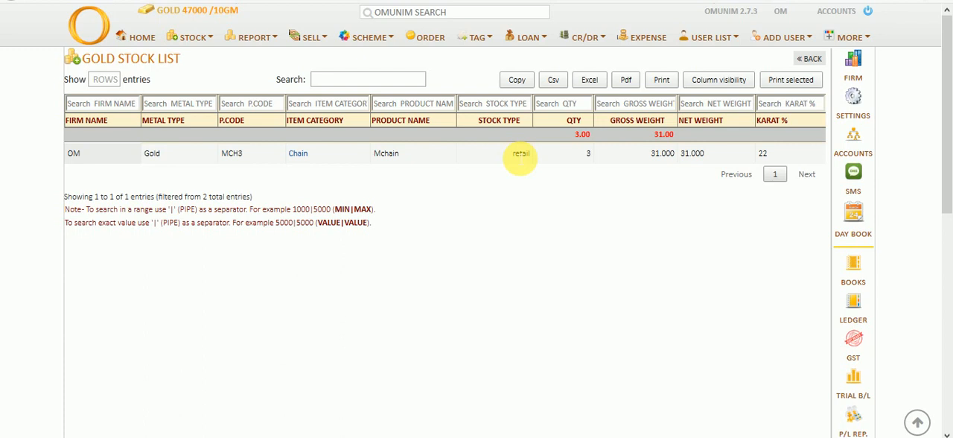
{"action": "left_click", "coordinate": [303, 156]}
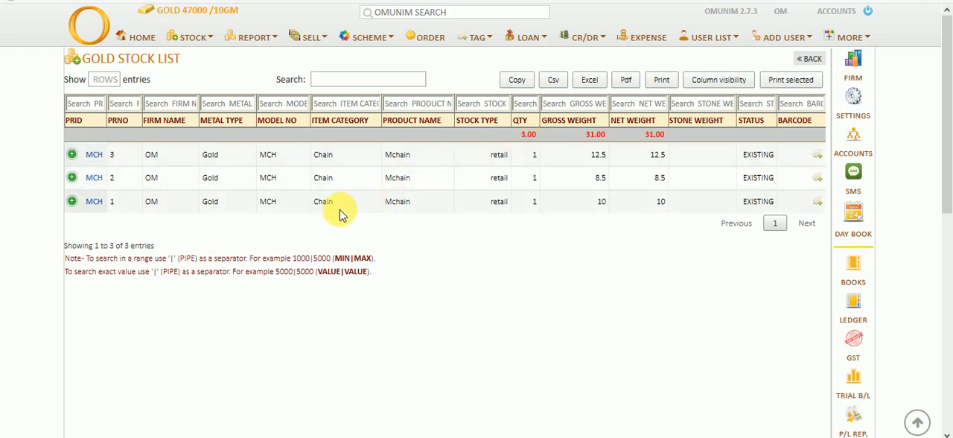
Open the raw metal stock report and examine its raw stock list
{"action": "left_click", "coordinate": [256, 37]}
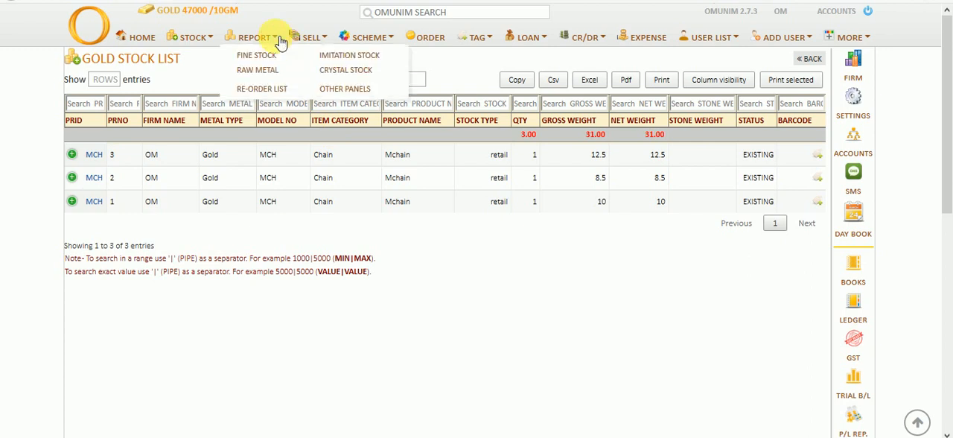
{"action": "left_click", "coordinate": [257, 70]}
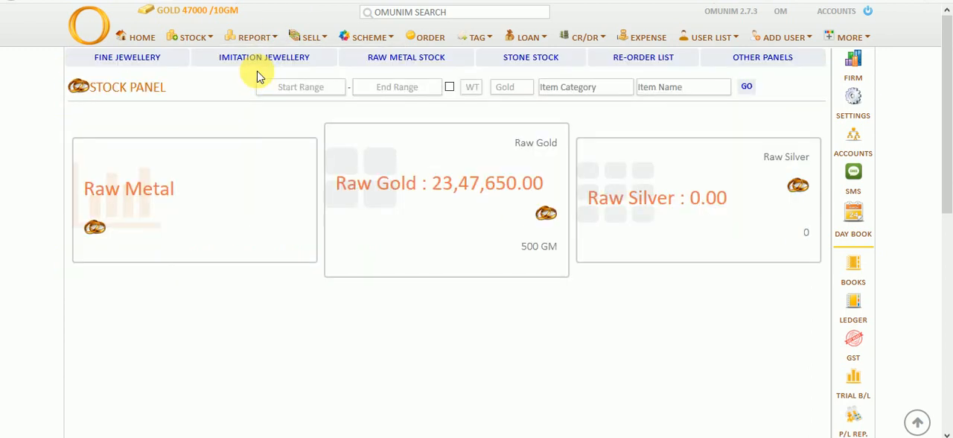
{"action": "left_click", "coordinate": [166, 181]}
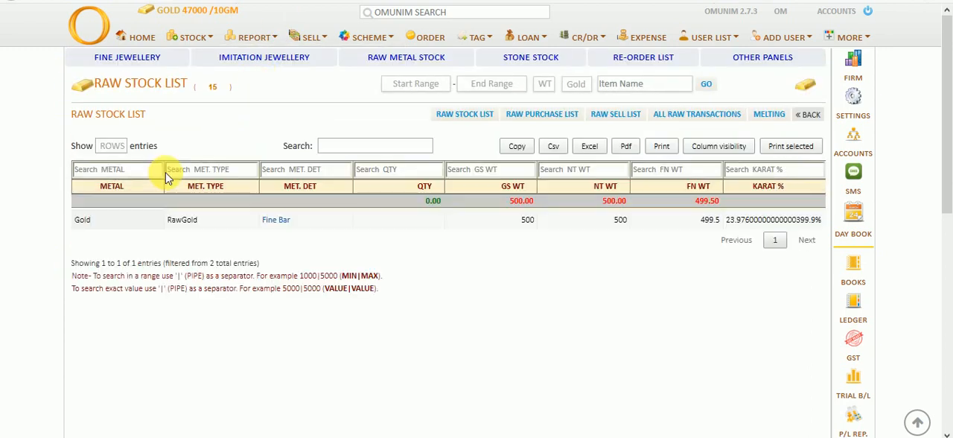
{"action": "left_click", "coordinate": [177, 171]}
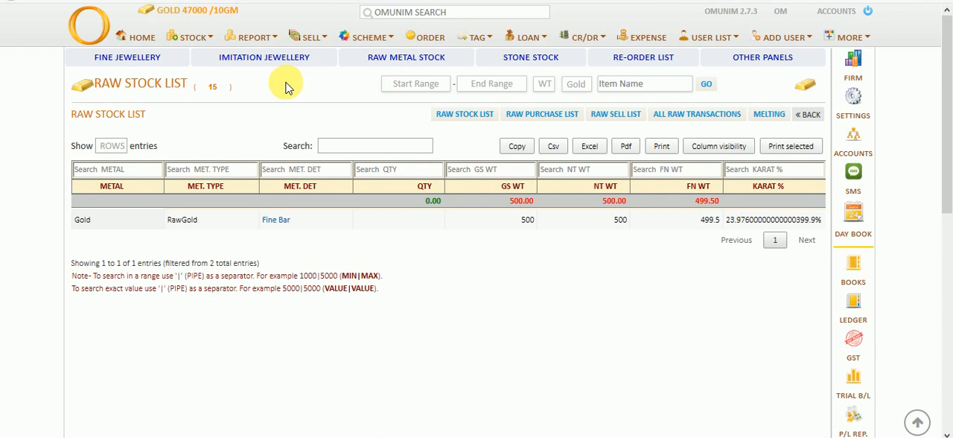
Open the jewellery panel of the fine stock report and examine the full item details of chain MCH1
{"action": "left_click", "coordinate": [273, 38]}
{"action": "left_click", "coordinate": [271, 58]}
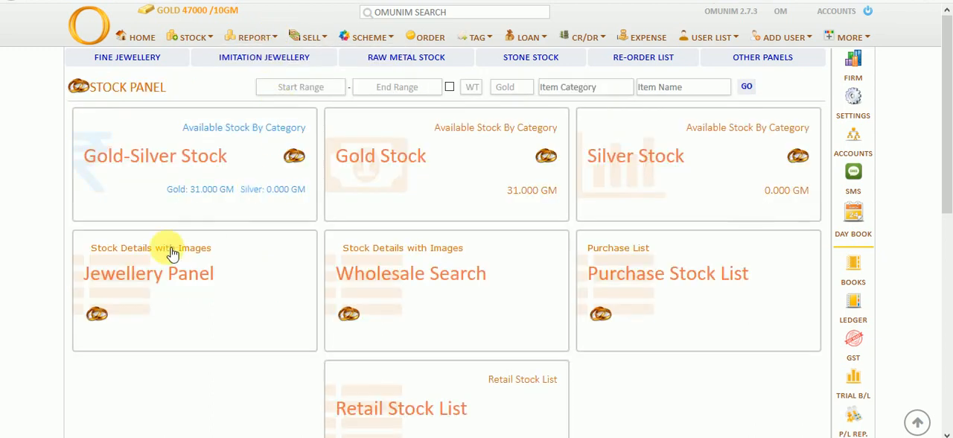
{"action": "left_click", "coordinate": [143, 274]}
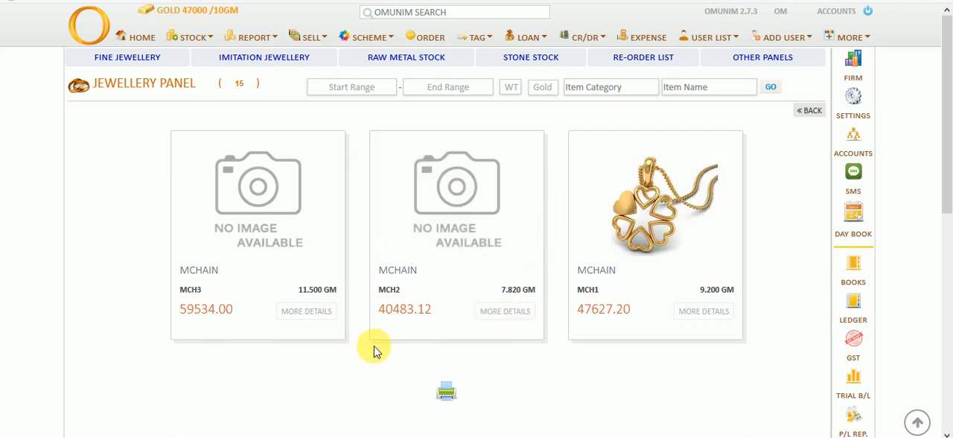
{"action": "mouse_move", "coordinate": [633, 223]}
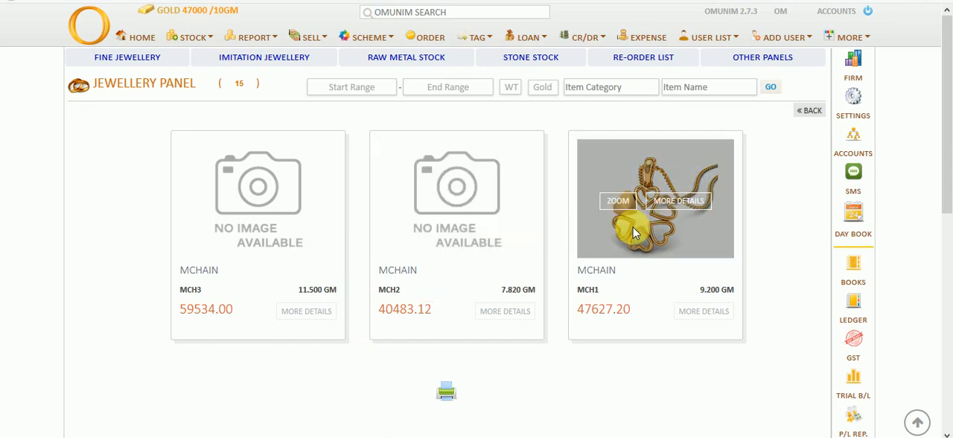
{"action": "left_click", "coordinate": [692, 211]}
{"action": "scroll", "coordinate": [644, 181], "scroll_direction": "down", "scroll_amount": 2}
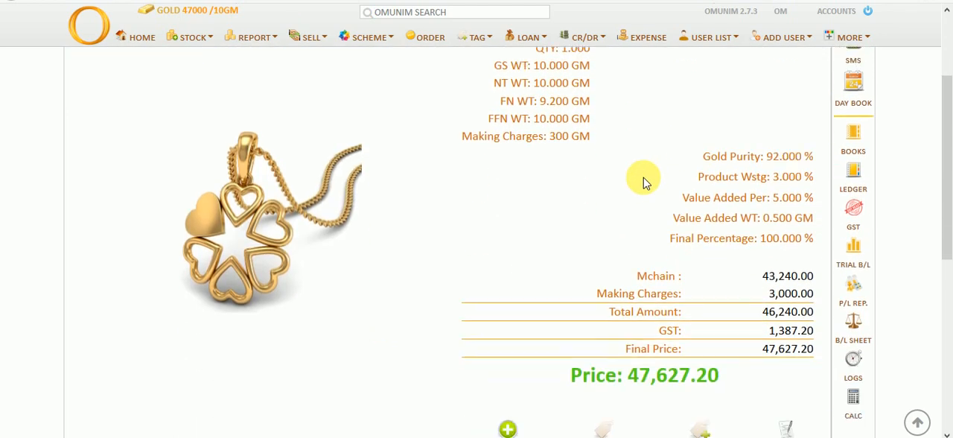
{"action": "scroll", "coordinate": [643, 181], "scroll_direction": "down", "scroll_amount": 3}
{"action": "scroll", "coordinate": [644, 182], "scroll_direction": "up", "scroll_amount": 5}
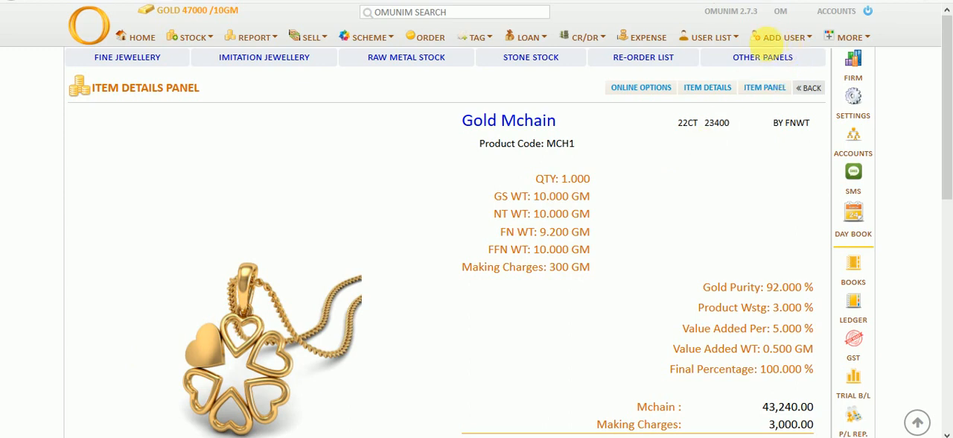
Start a new supplier record and enter the supplier's first and last name
{"action": "left_click", "coordinate": [804, 37]}
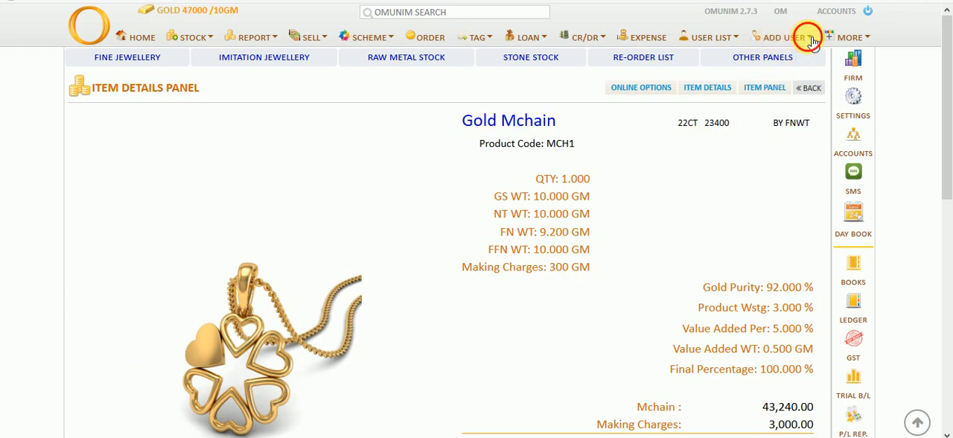
{"action": "left_click", "coordinate": [784, 70]}
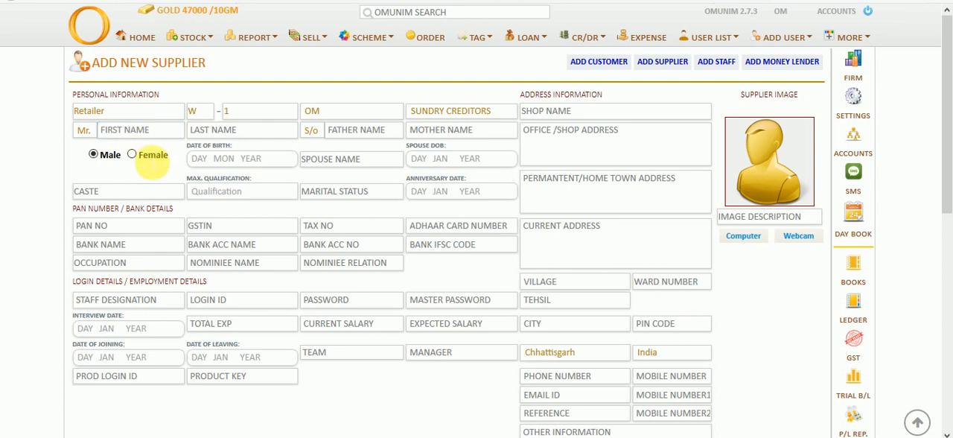
{"action": "left_click", "coordinate": [151, 131]}
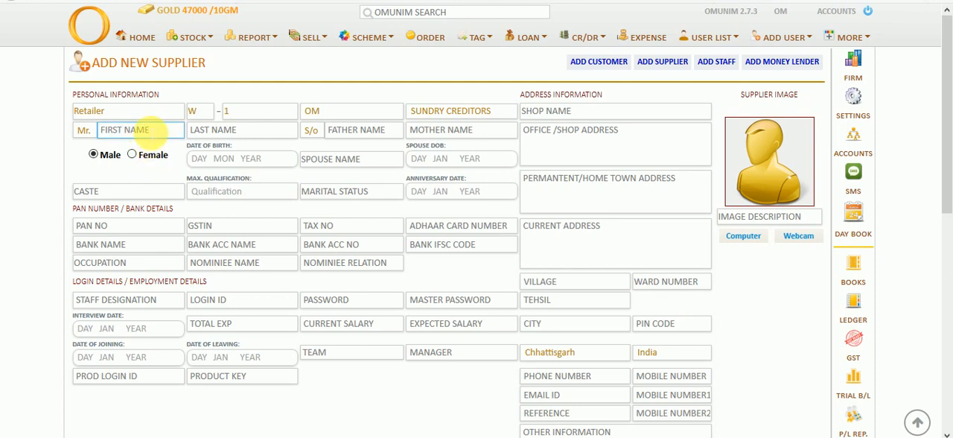
{"action": "key", "text": "Tab"}
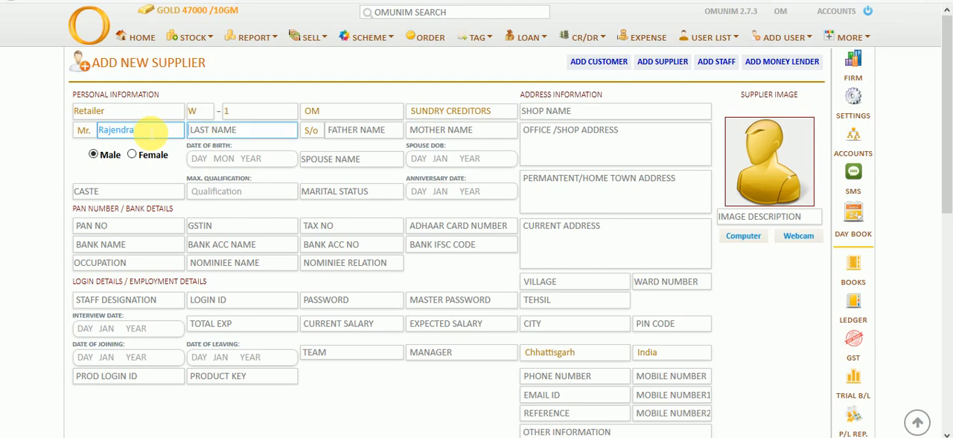
{"action": "left_click", "coordinate": [339, 162]}
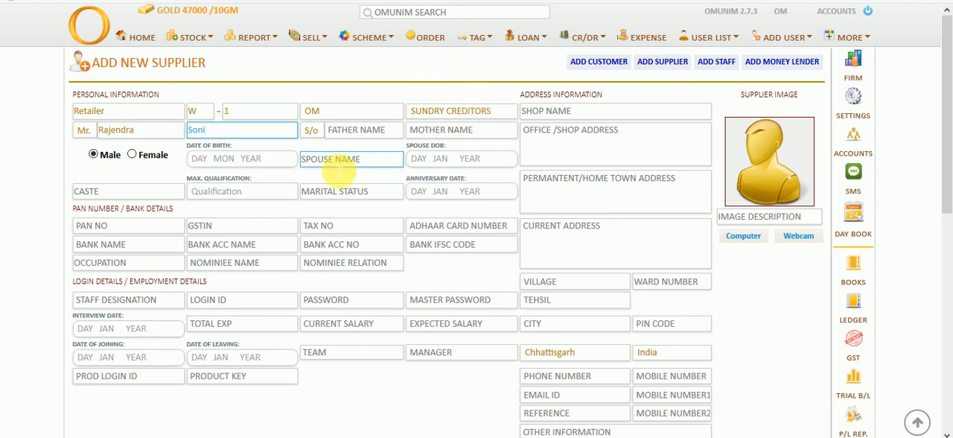
{"action": "left_click", "coordinate": [384, 192]}
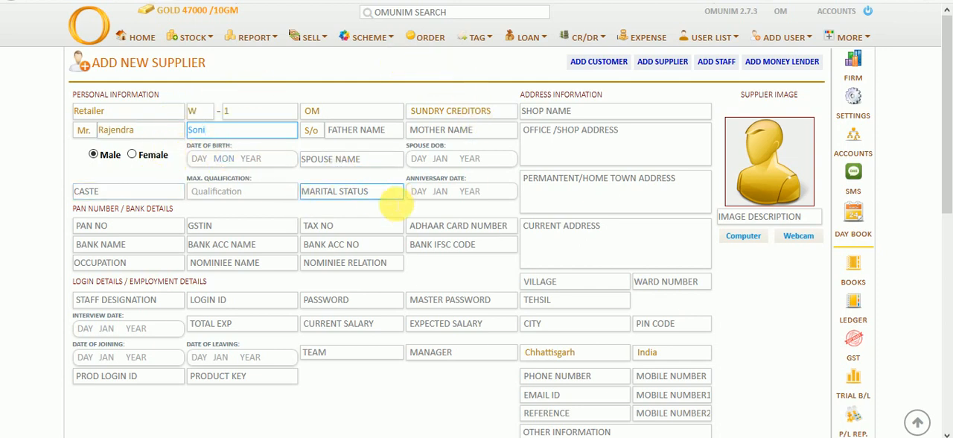
{"action": "scroll", "coordinate": [456, 210], "scroll_direction": "down", "scroll_amount": 3}
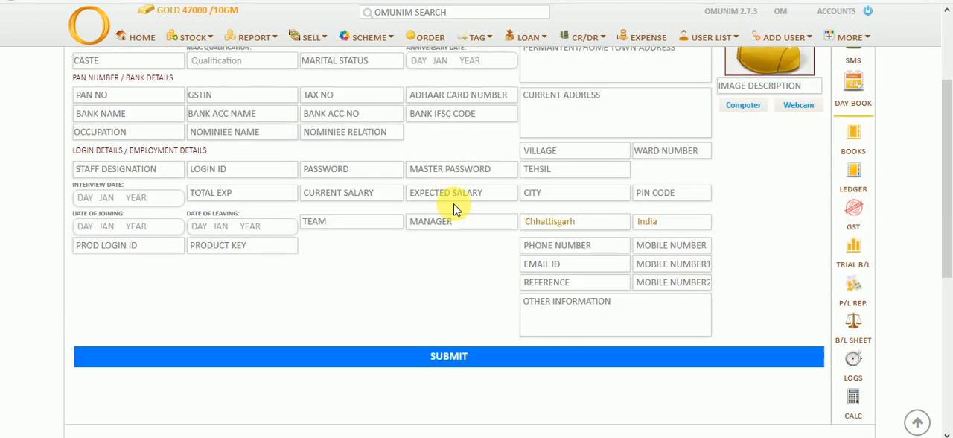
{"action": "scroll", "coordinate": [368, 187], "scroll_direction": "up", "scroll_amount": 3}
{"action": "left_click", "coordinate": [228, 131]}
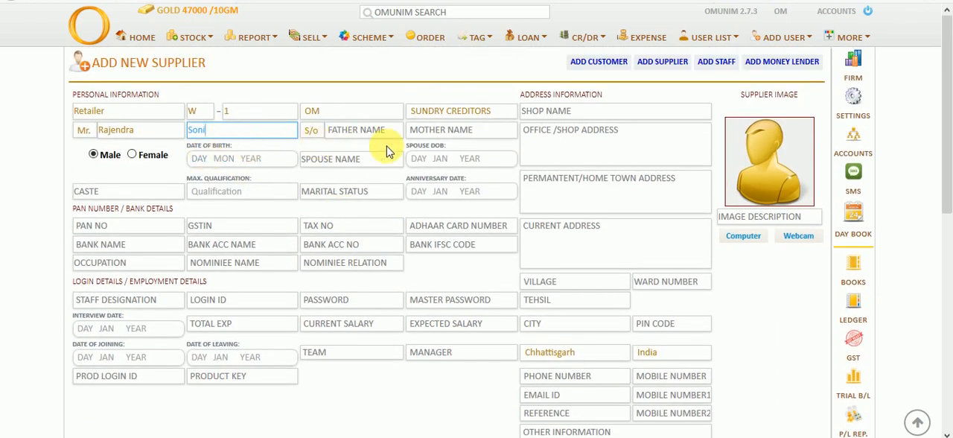
Try to submit the supplier record with only the name filled in
{"action": "scroll", "coordinate": [522, 234], "scroll_direction": "down", "scroll_amount": 6}
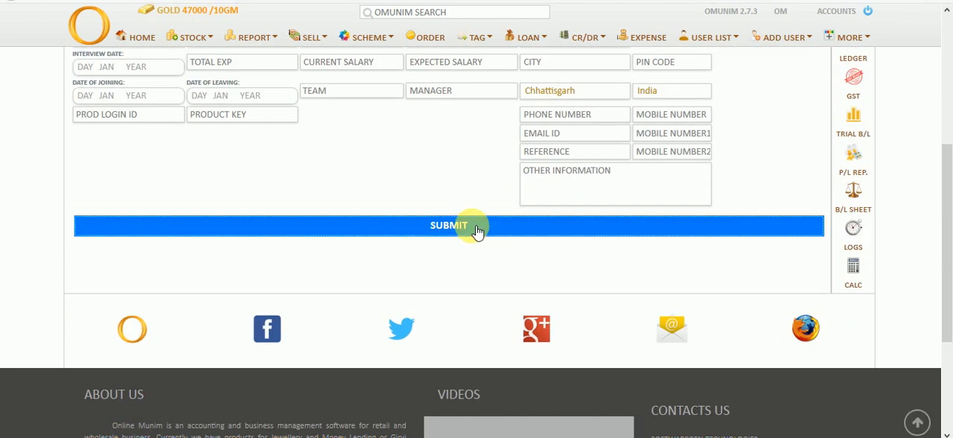
{"action": "left_click", "coordinate": [477, 232]}
{"action": "left_click", "coordinate": [491, 200]}
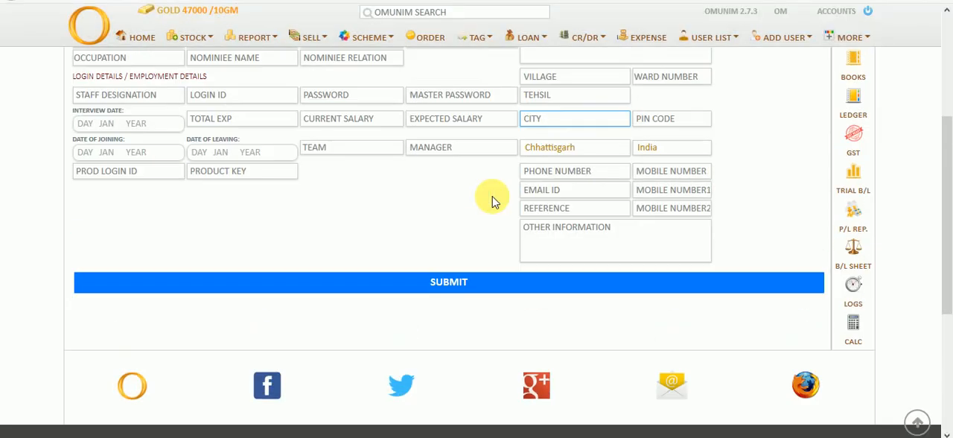
Enter Mumbaii as the supplier's city and choose Maharashtra as the state
{"action": "scroll", "coordinate": [491, 199], "scroll_direction": "up", "scroll_amount": 3}
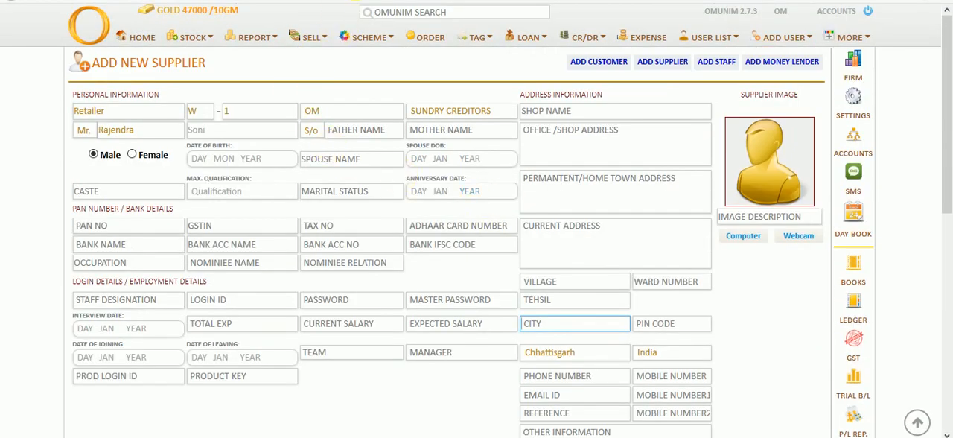
{"action": "left_click", "coordinate": [364, 66]}
{"action": "left_click", "coordinate": [564, 333]}
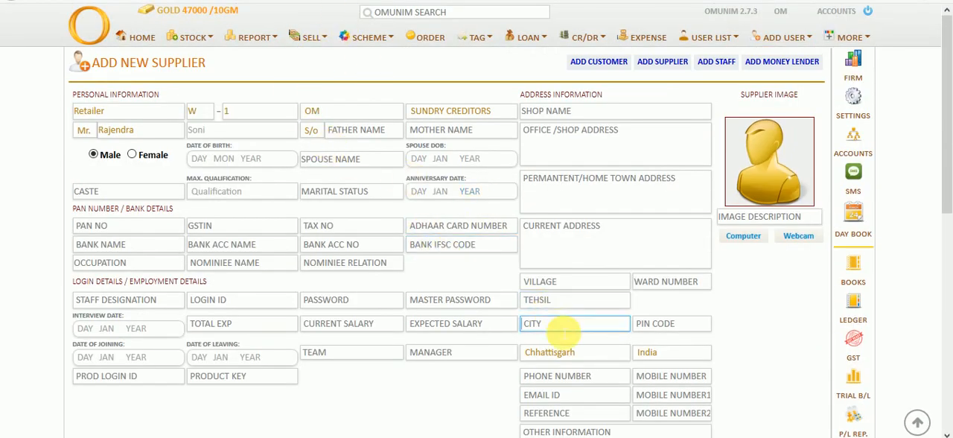
{"action": "type", "text": "Mumbaii"}
{"action": "left_click", "coordinate": [563, 352]}
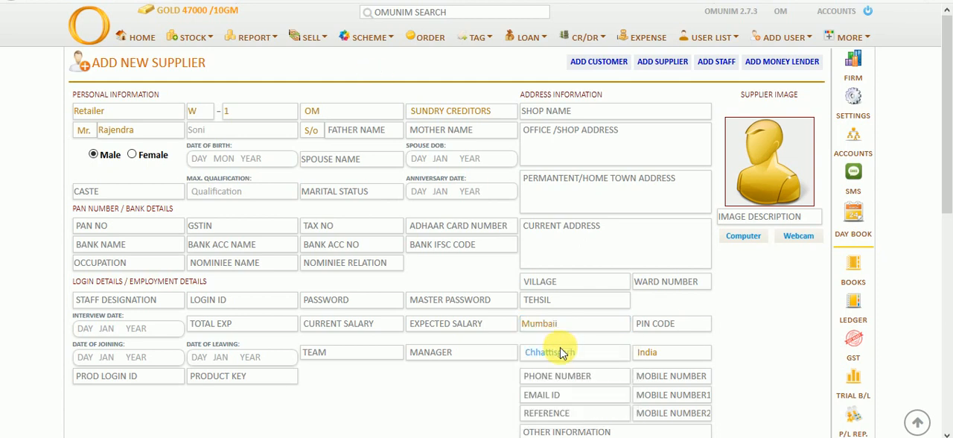
{"action": "scroll", "coordinate": [572, 287], "scroll_direction": "down", "scroll_amount": 5}
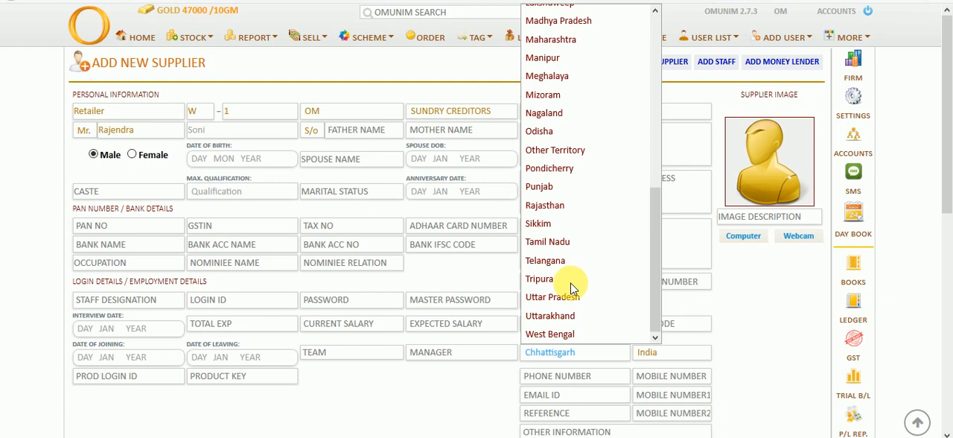
{"action": "left_click", "coordinate": [567, 39]}
Submit the new supplier record
{"action": "scroll", "coordinate": [568, 97], "scroll_direction": "down", "scroll_amount": 1}
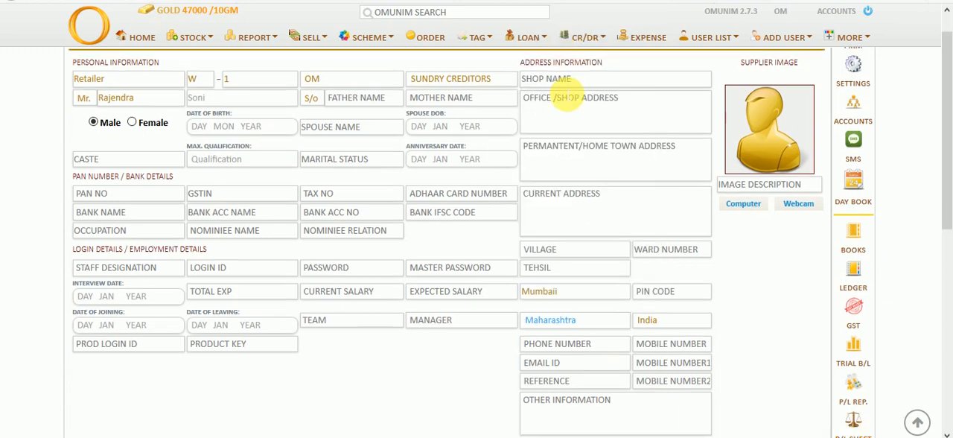
{"action": "scroll", "coordinate": [567, 97], "scroll_direction": "down", "scroll_amount": 5}
{"action": "left_click", "coordinate": [457, 225]}
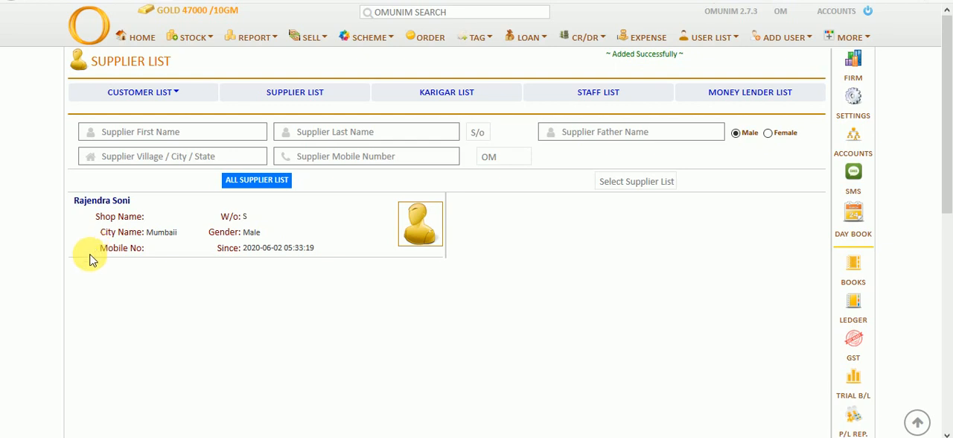
Start a raw metal sale from the new supplier's account and choose Fine Bar as the metal name
{"action": "left_click", "coordinate": [94, 203]}
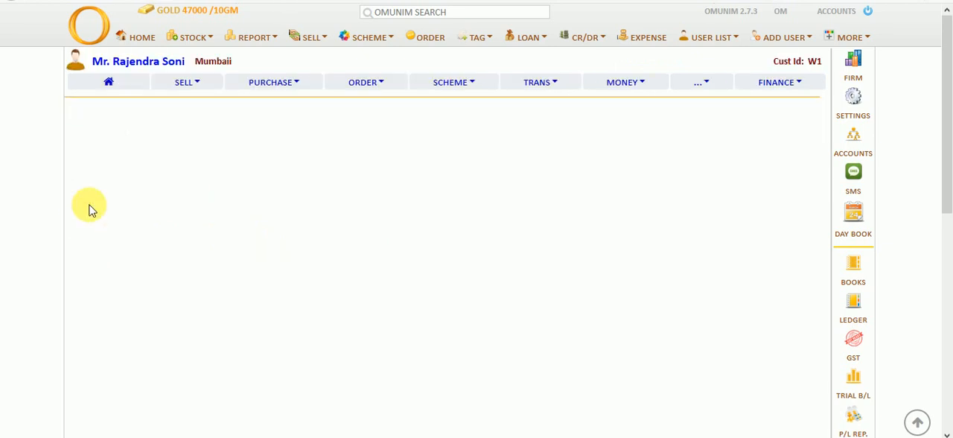
{"action": "left_click", "coordinate": [206, 89]}
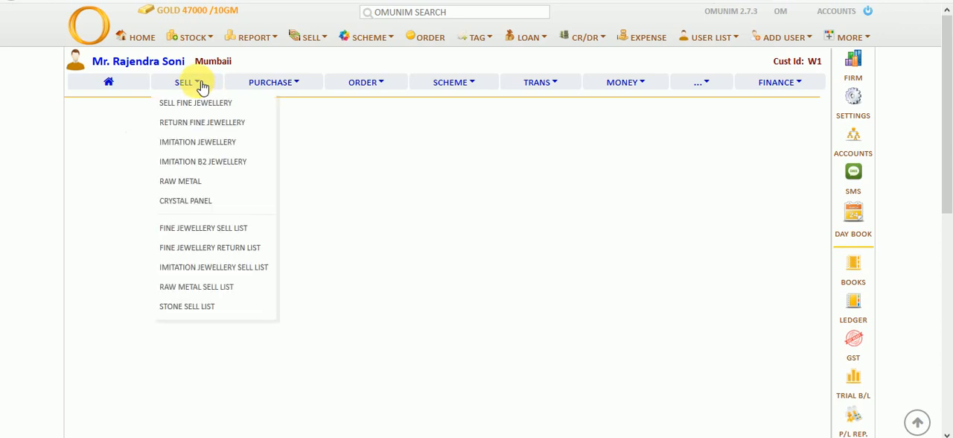
{"action": "left_click", "coordinate": [188, 173]}
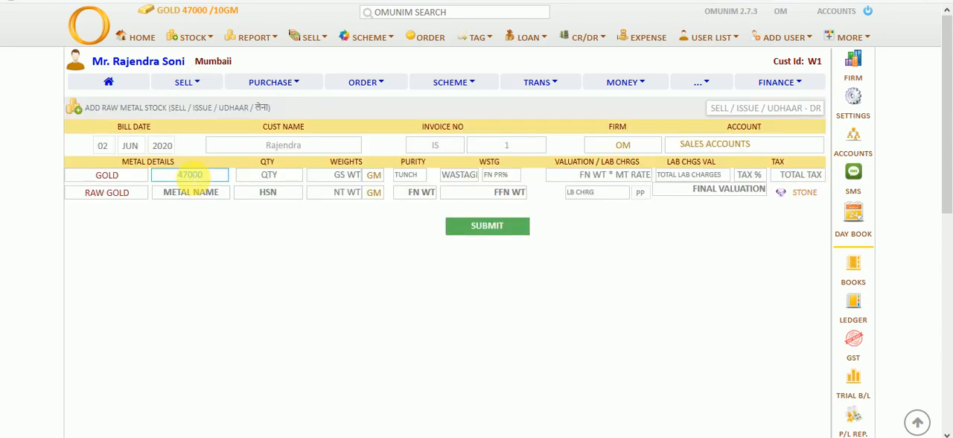
{"action": "left_click", "coordinate": [207, 194]}
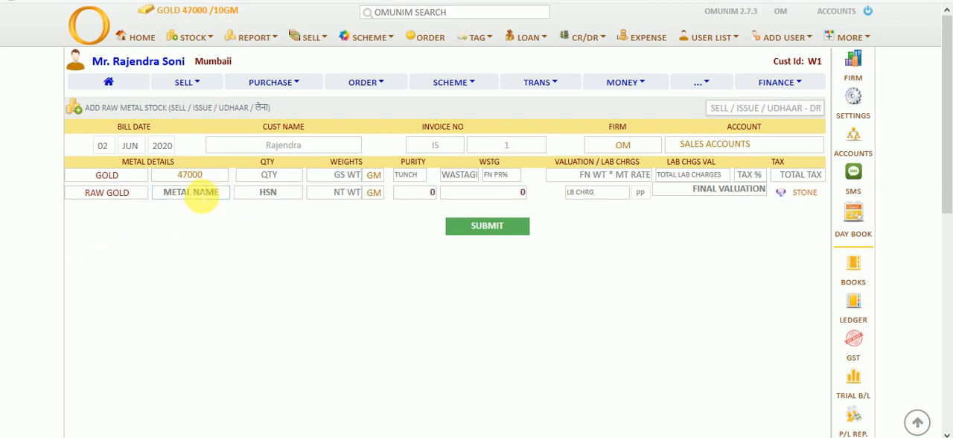
{"action": "type", "text": "F"}
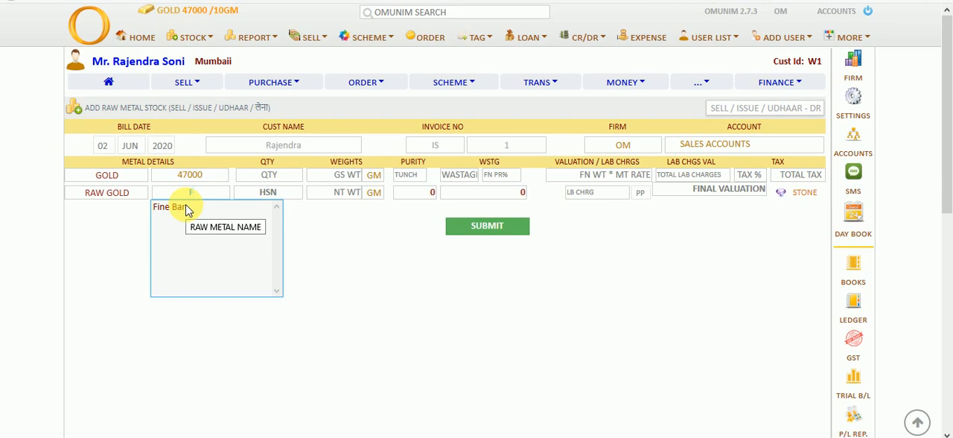
{"action": "left_click", "coordinate": [184, 210]}
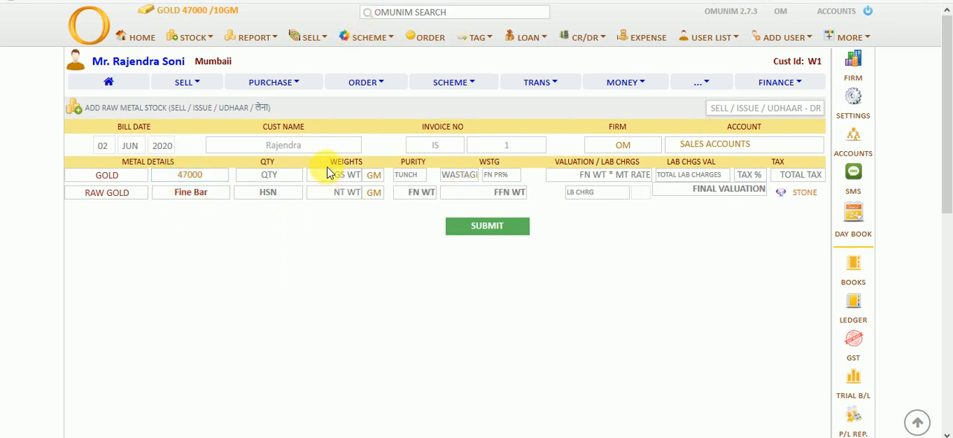
Enter a gross weight of 200 GM, a tunch of 99.9 and a wastage of 0 for the Fine Bar sale and submit it
{"action": "left_click", "coordinate": [329, 176]}
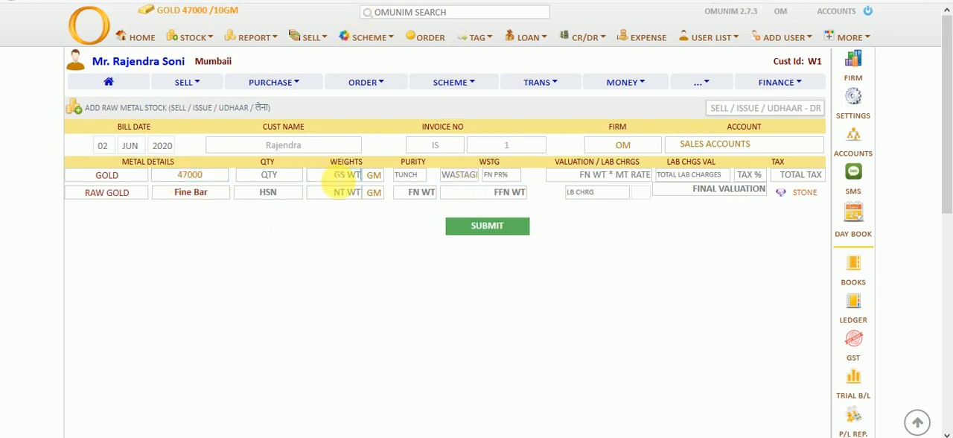
{"action": "type", "text": "200"}
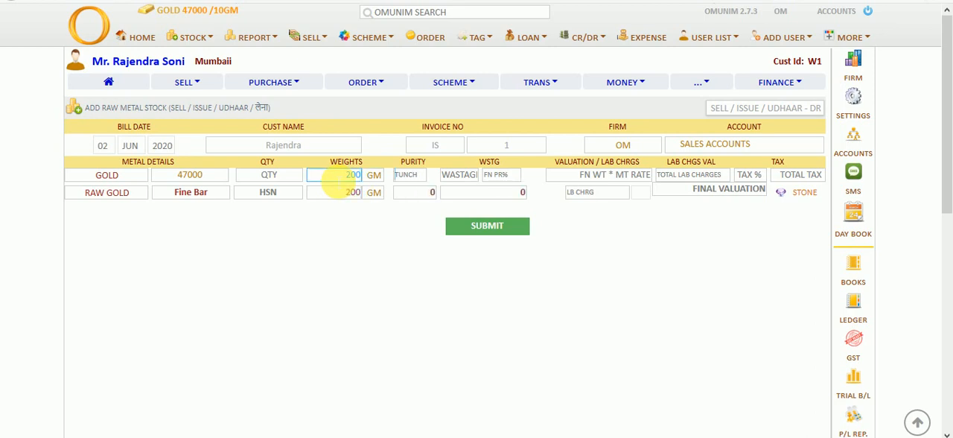
{"action": "type", "text": "99.9"}
{"action": "key", "text": "Tab"}
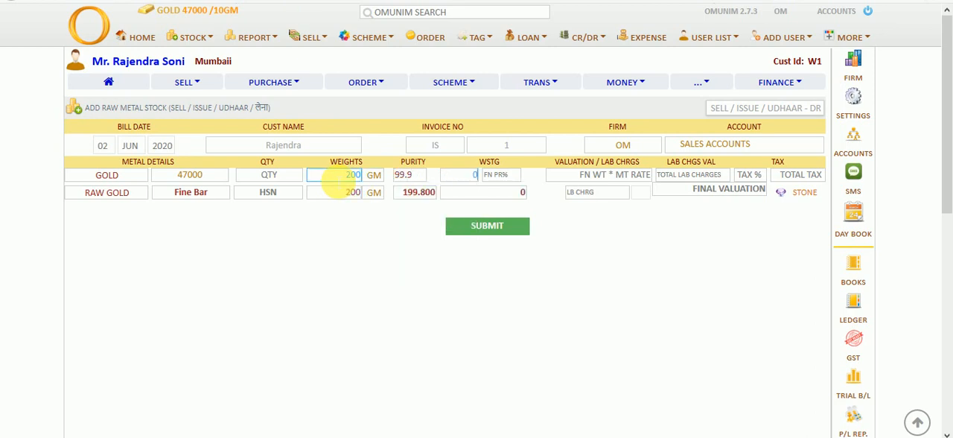
{"action": "key", "text": "Tab"}
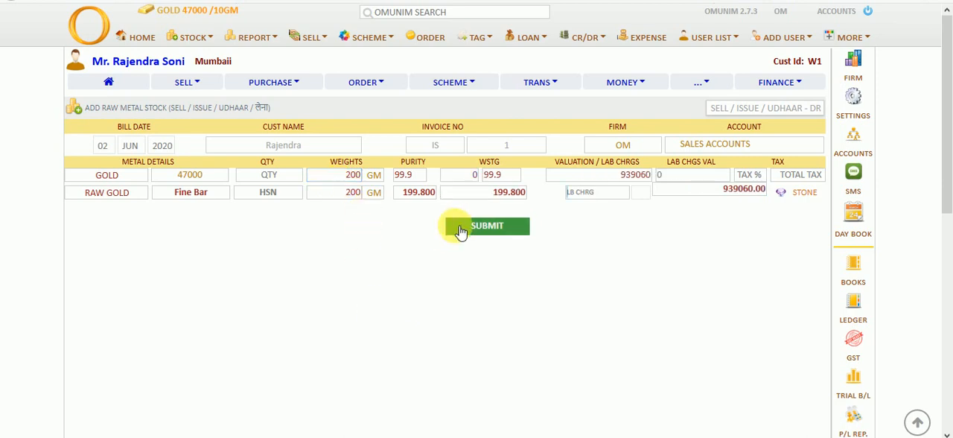
{"action": "left_click", "coordinate": [462, 228]}
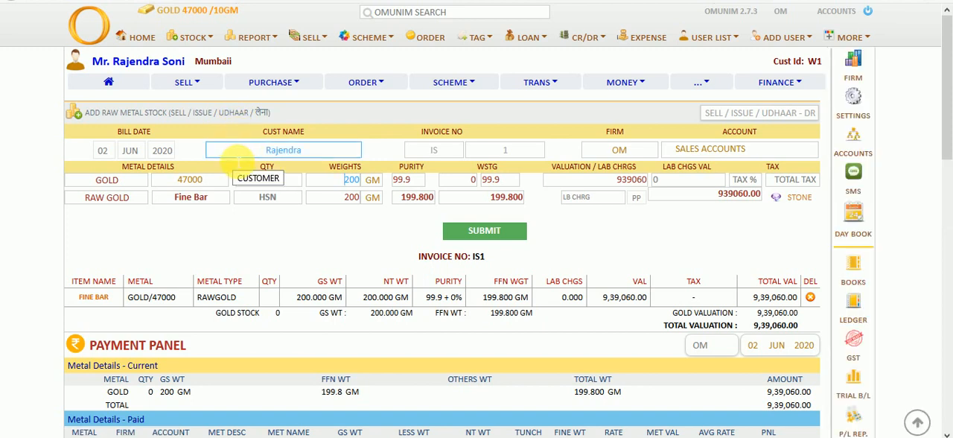
Settle the Fine Bar sale with No Rate Cut and submit its payment
{"action": "scroll", "coordinate": [711, 211], "scroll_direction": "down", "scroll_amount": 3}
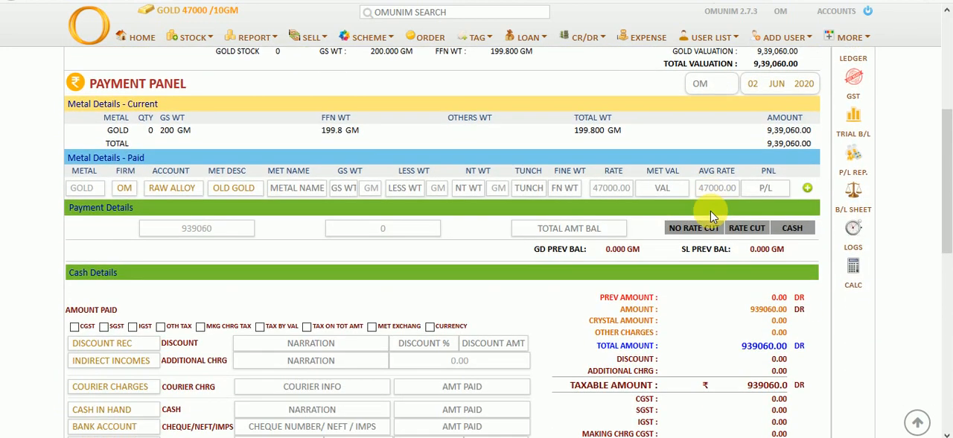
{"action": "scroll", "coordinate": [711, 211], "scroll_direction": "down", "scroll_amount": 4}
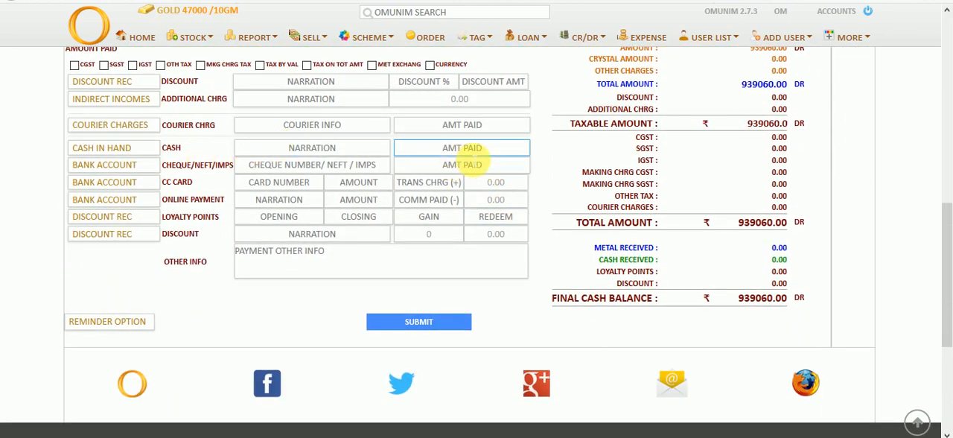
{"action": "scroll", "coordinate": [553, 166], "scroll_direction": "up", "scroll_amount": 2}
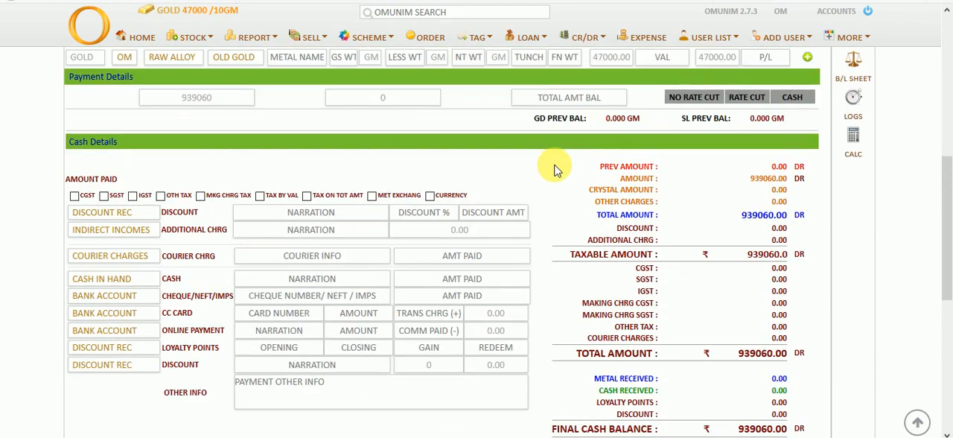
{"action": "left_click", "coordinate": [683, 99]}
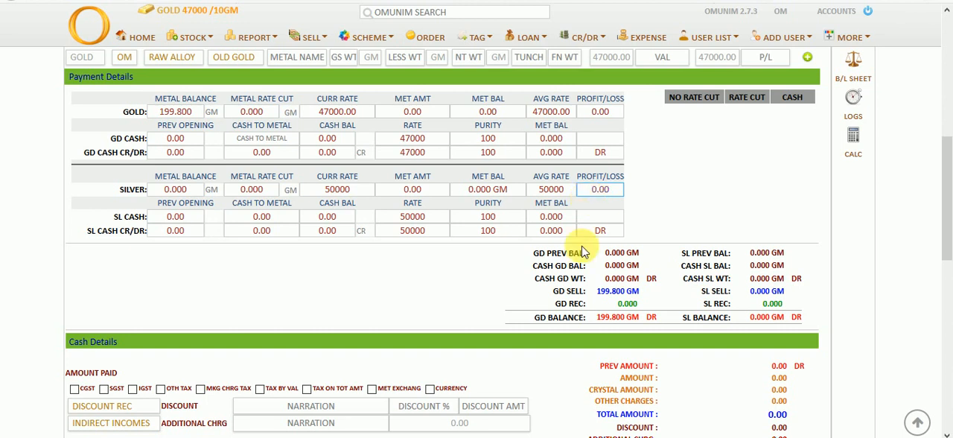
{"action": "left_click_drag", "start_coordinate": [599, 319], "coordinate": [638, 324]}
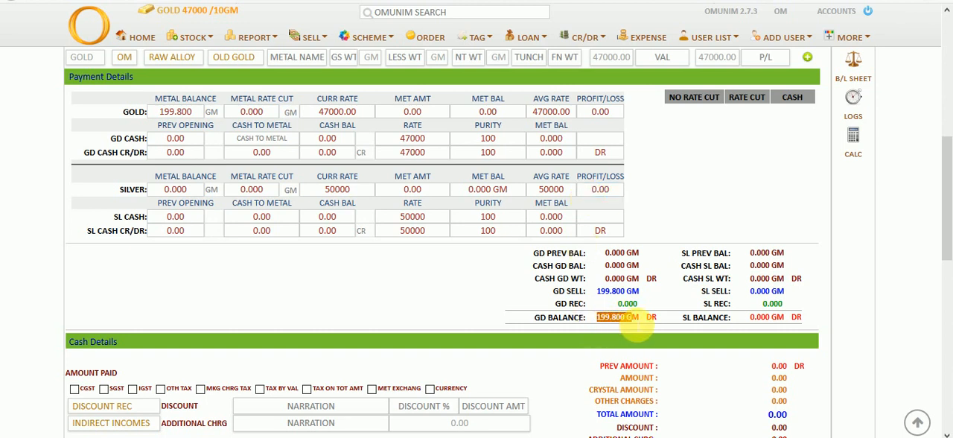
{"action": "scroll", "coordinate": [637, 327], "scroll_direction": "down", "scroll_amount": 3}
{"action": "scroll", "coordinate": [637, 324], "scroll_direction": "down", "scroll_amount": 3}
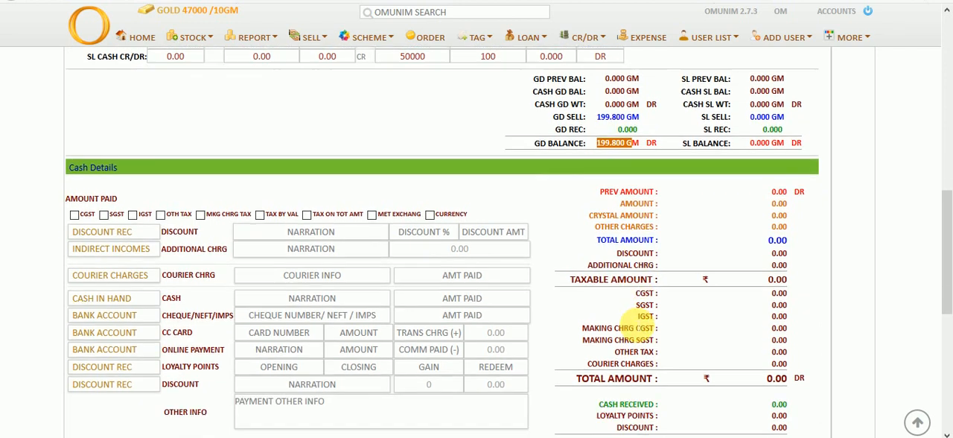
{"action": "left_click", "coordinate": [460, 378]}
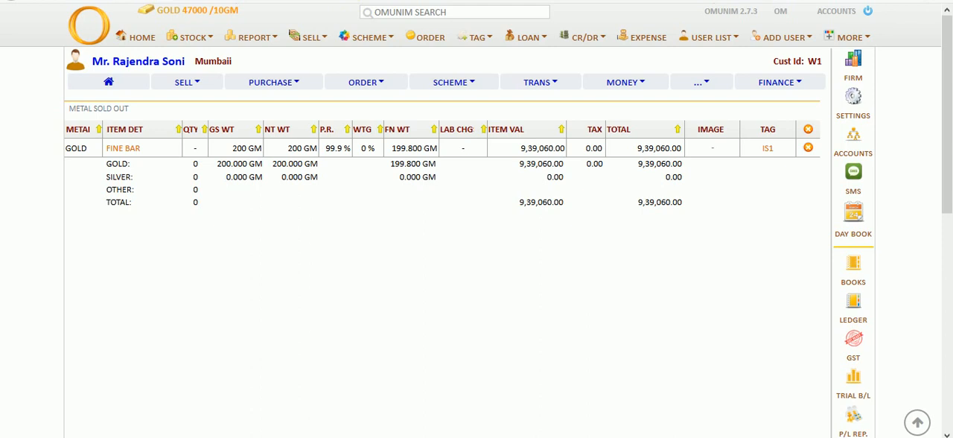
View the IS1 sale invoice and check the remaining gold balance in the supplier's transactions
{"action": "left_click", "coordinate": [774, 150]}
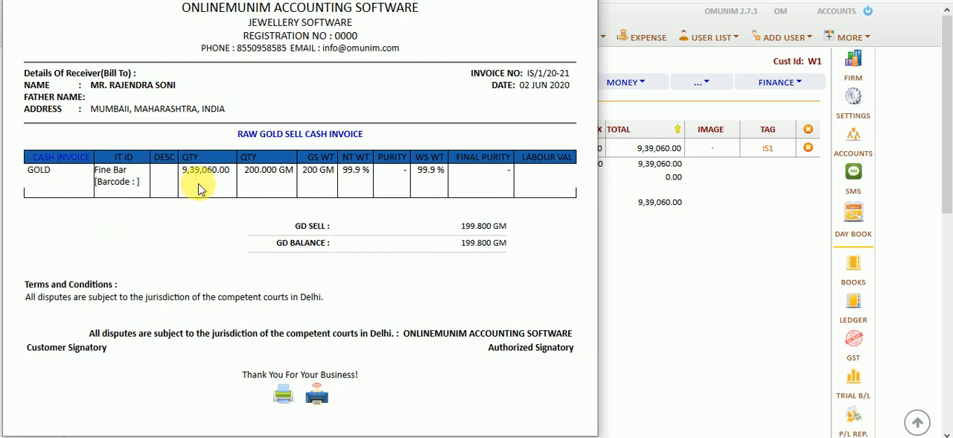
{"action": "key", "text": "Escape"}
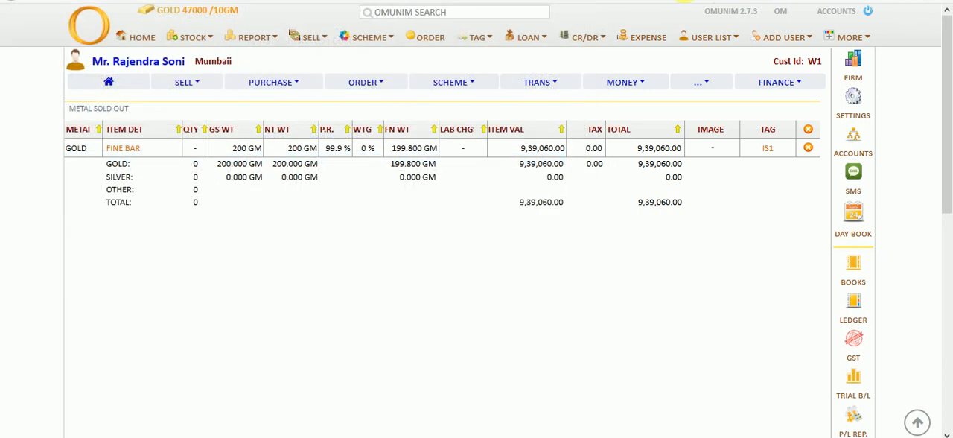
{"action": "left_click", "coordinate": [538, 84]}
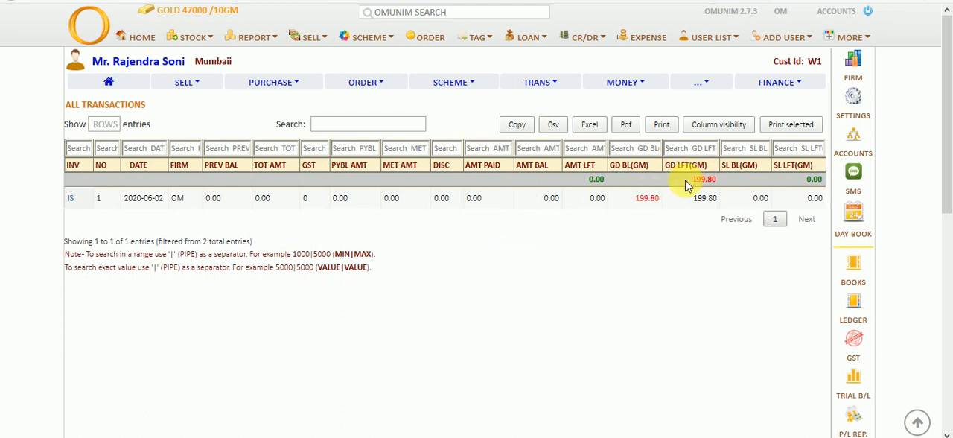
{"action": "left_click_drag", "start_coordinate": [687, 186], "coordinate": [720, 191]}
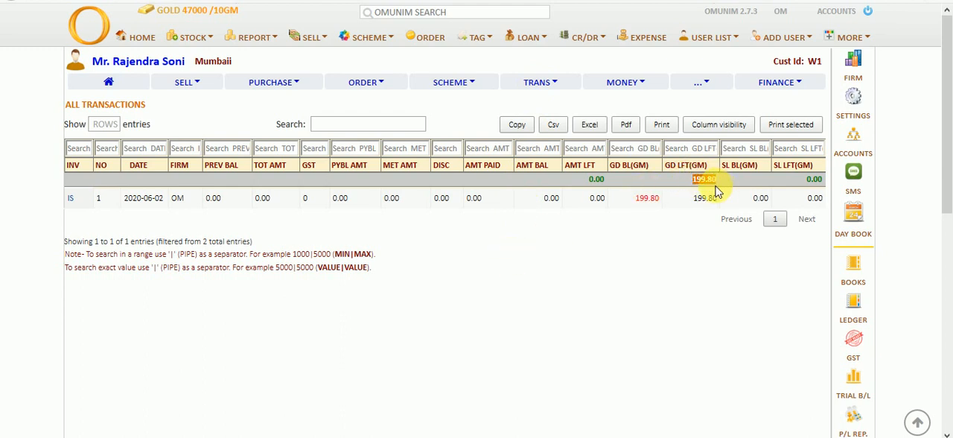
{"action": "left_click", "coordinate": [706, 229]}
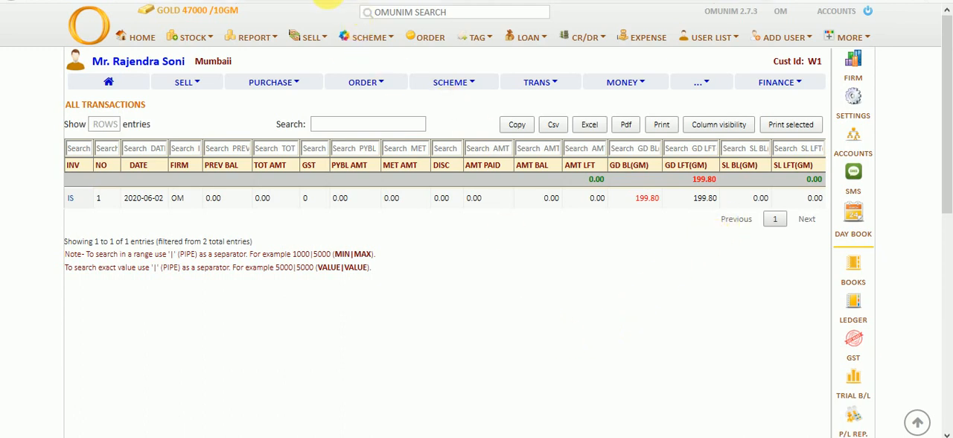
Start a fine purchase invoice from the supplier's account and set the product category to Mixed Ornament
{"action": "left_click", "coordinate": [301, 86]}
{"action": "left_click", "coordinate": [280, 101]}
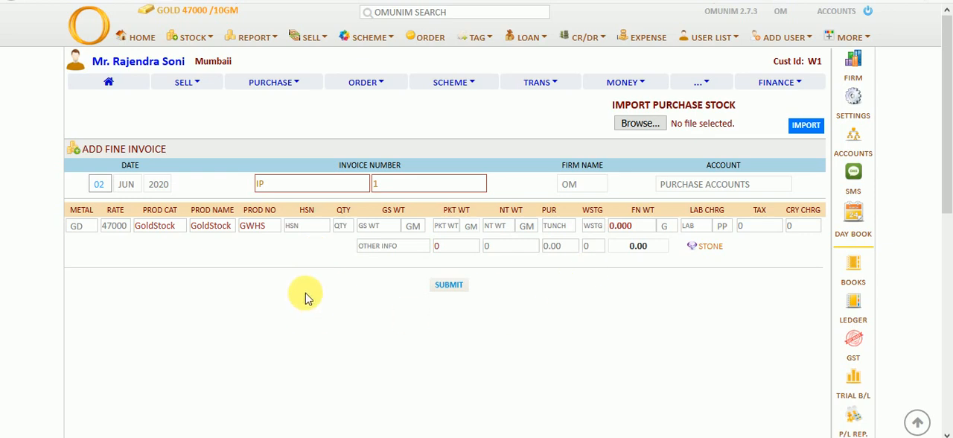
{"action": "left_click", "coordinate": [159, 227]}
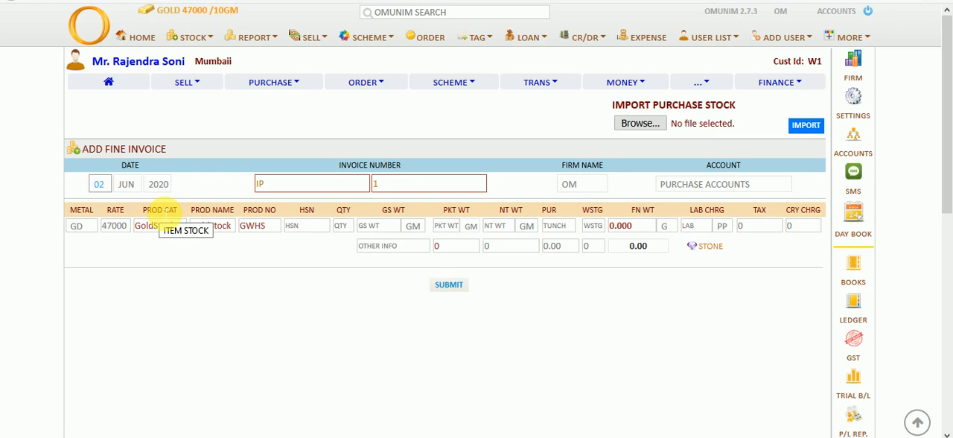
{"action": "left_click", "coordinate": [177, 227]}
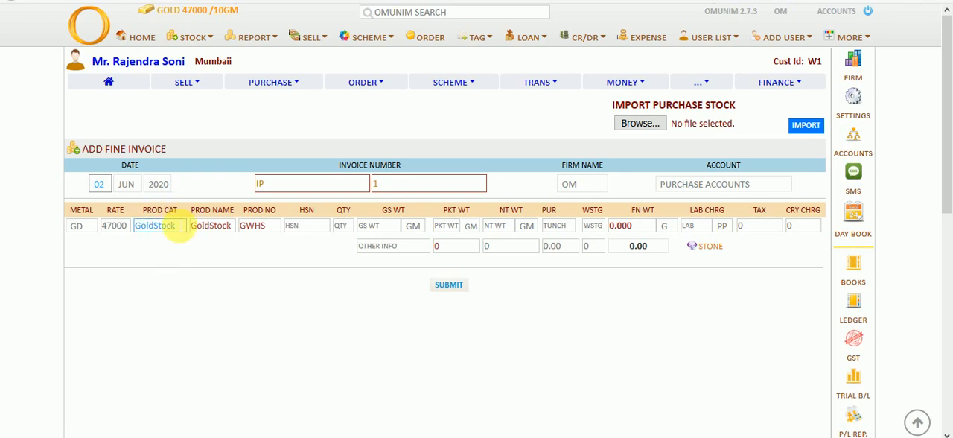
{"action": "key", "text": "BackSpace"}
{"action": "type", "text": "Mixed"}
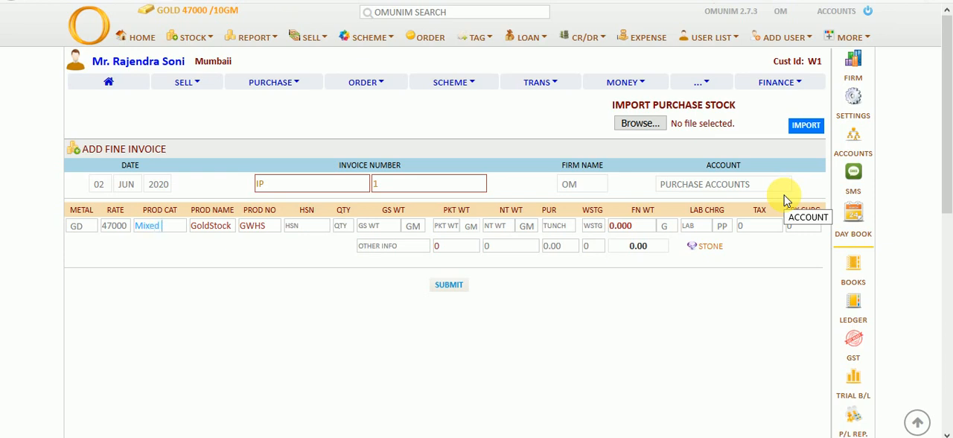
{"action": "type", "text": " Ornament"}
{"action": "key", "text": "Tab"}
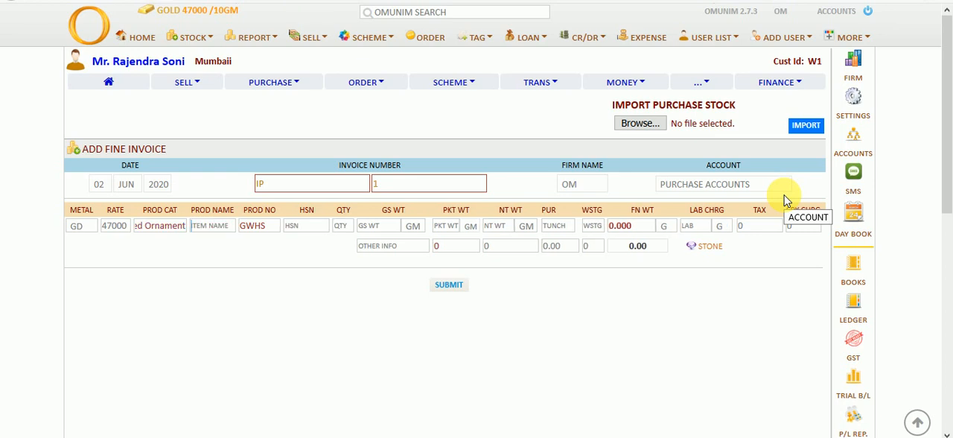
Enter Mixed Ornament as the product name and MO as the product number
{"action": "type", "text": "Mi"}
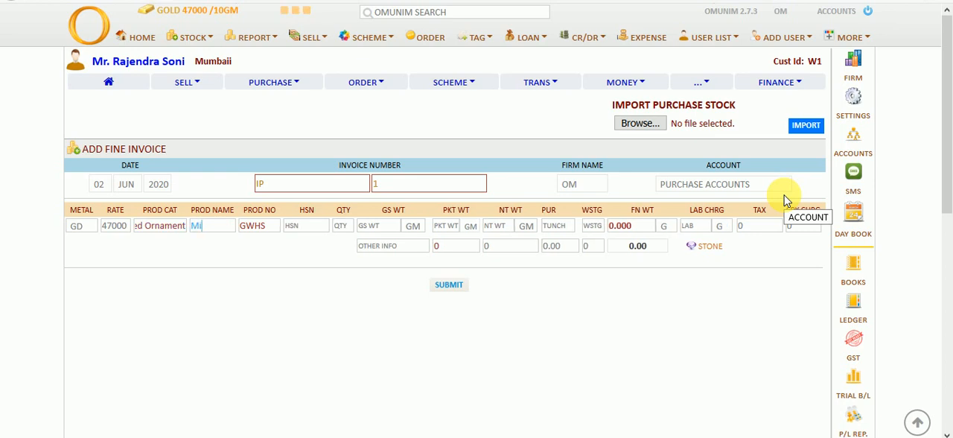
{"action": "type", "text": "xed Ornament"}
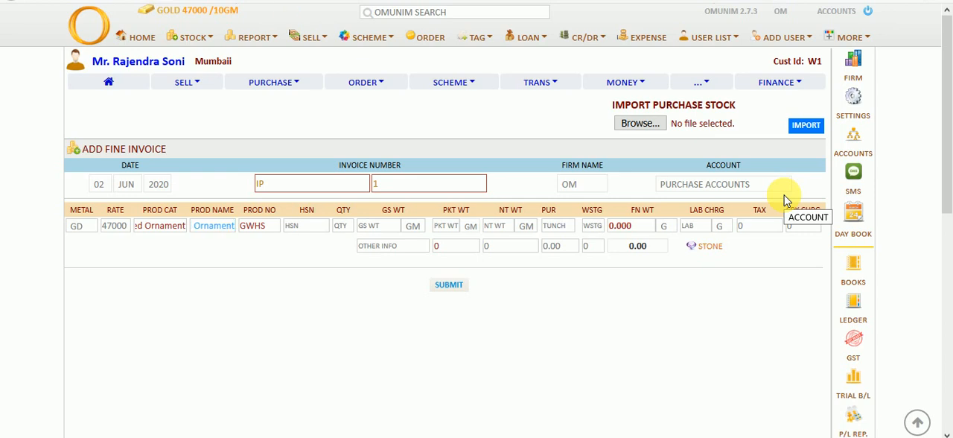
{"action": "key", "text": "Tab"}
{"action": "type", "text": "MO"}
{"action": "key", "text": "Tab"}
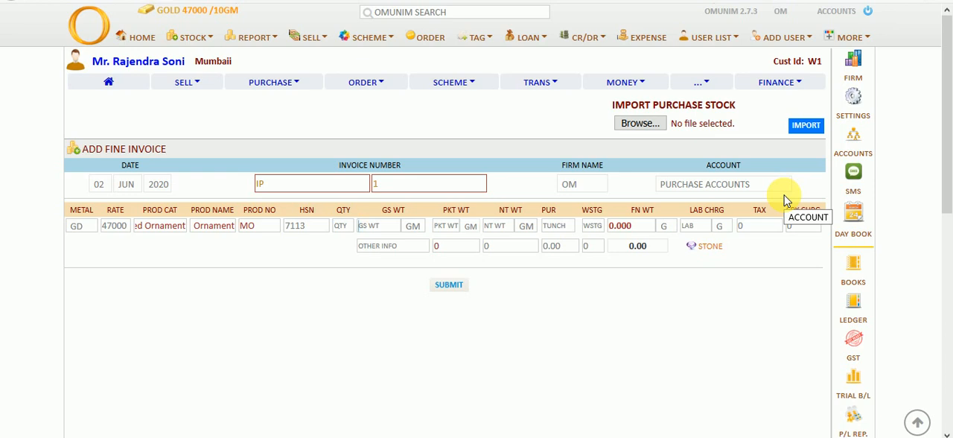
Enter a gross weight of 220 GM, a purity of 92 and a wastage of 4 for the Mixed Ornament purchase and submit it
{"action": "type", "text": "220"}
{"action": "key", "text": "Tab"}
{"action": "key", "text": "Tab"}
{"action": "type", "text": "92"}
{"action": "key", "text": "Tab"}
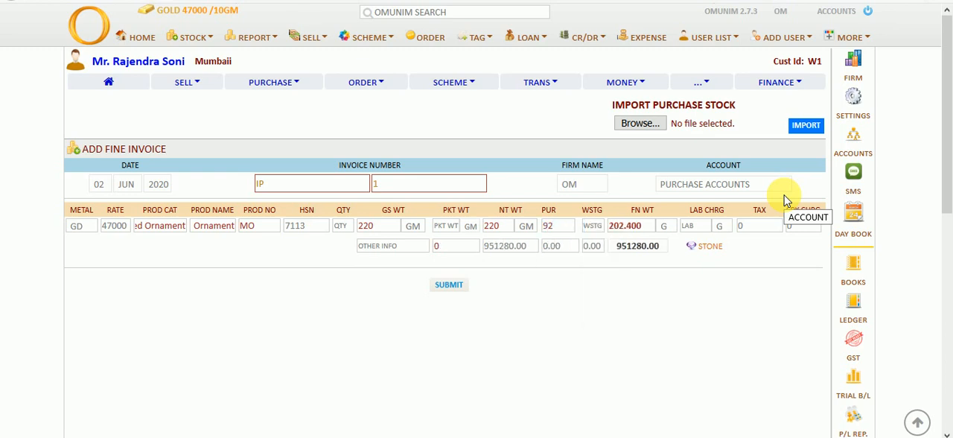
{"action": "key", "text": "Tab"}
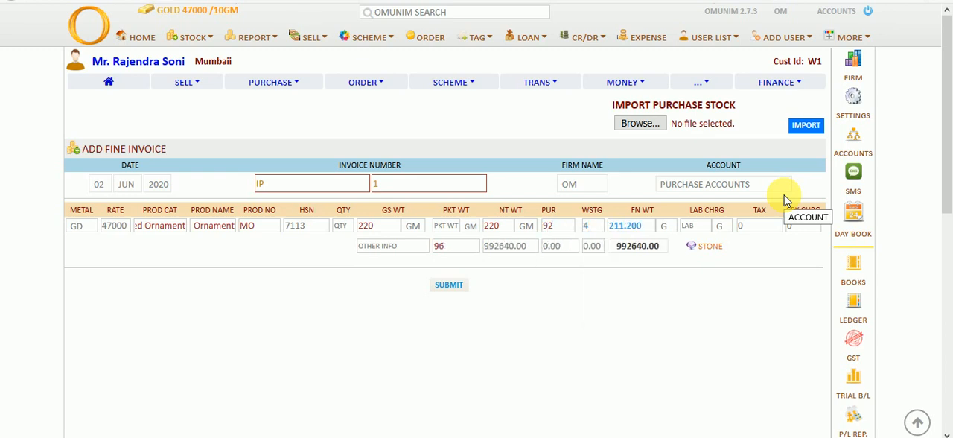
{"action": "left_click", "coordinate": [449, 285]}
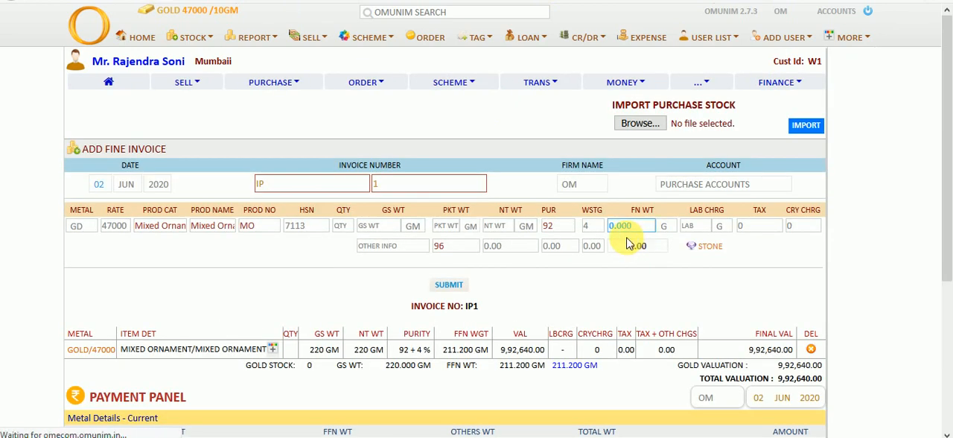
Include the previous gold balance of invoice IUM 1 in the purchase payment and apply No Rate Cut
{"action": "scroll", "coordinate": [628, 243], "scroll_direction": "down", "scroll_amount": 3}
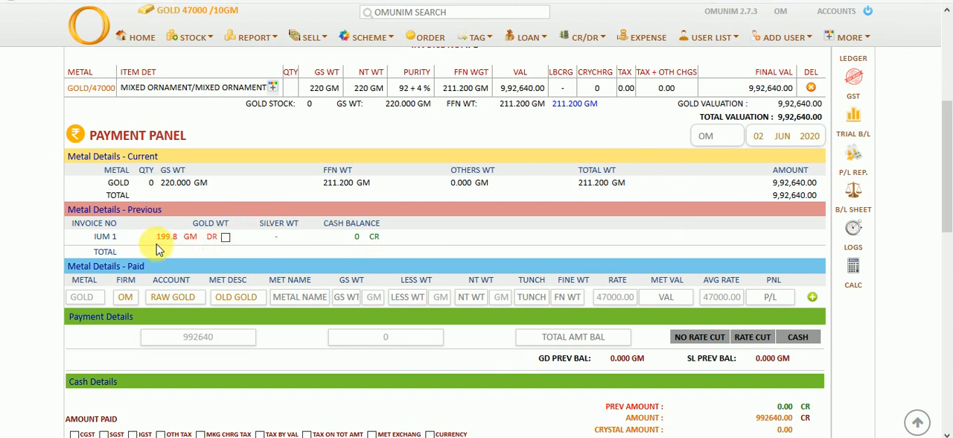
{"action": "left_click_drag", "start_coordinate": [155, 238], "coordinate": [197, 253]}
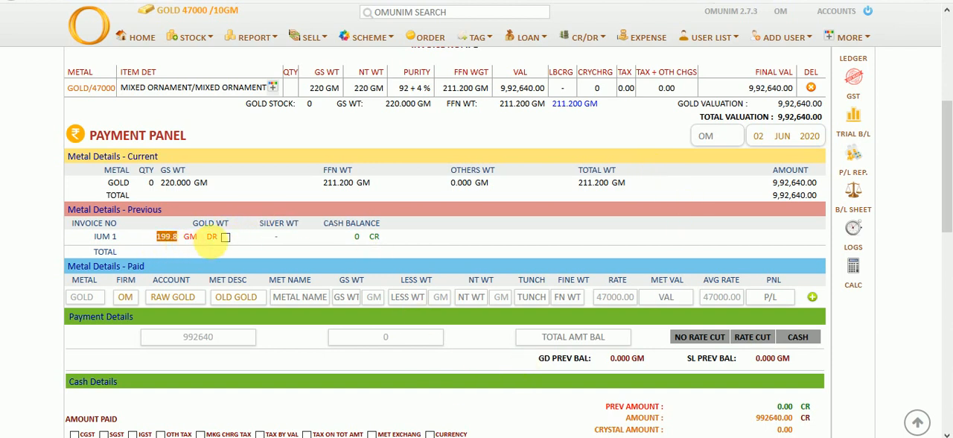
{"action": "left_click", "coordinate": [226, 237]}
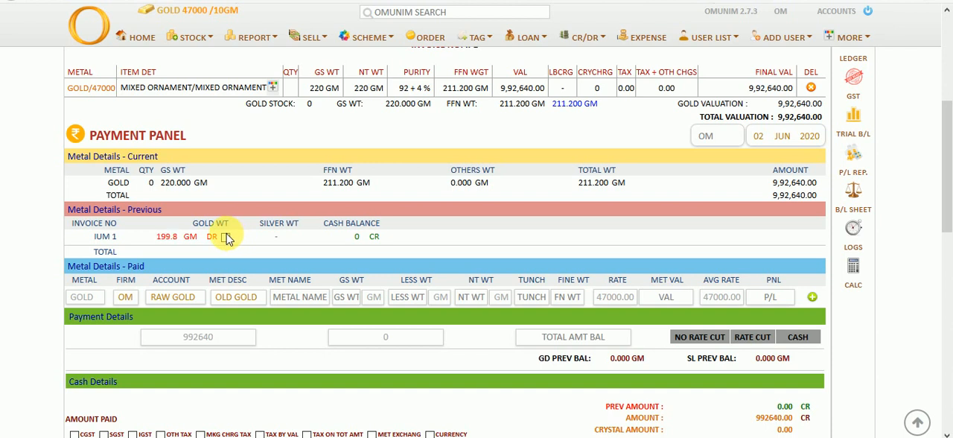
{"action": "left_click", "coordinate": [696, 336]}
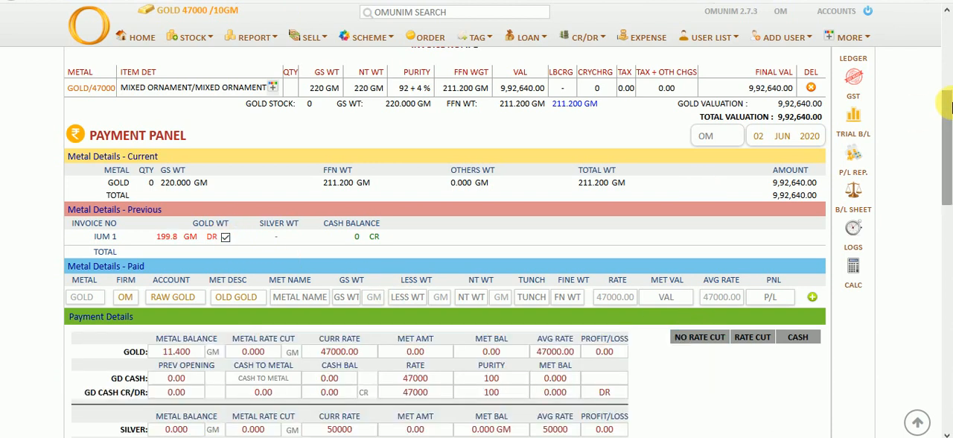
{"action": "left_click_drag", "start_coordinate": [949, 111], "coordinate": [951, 173]}
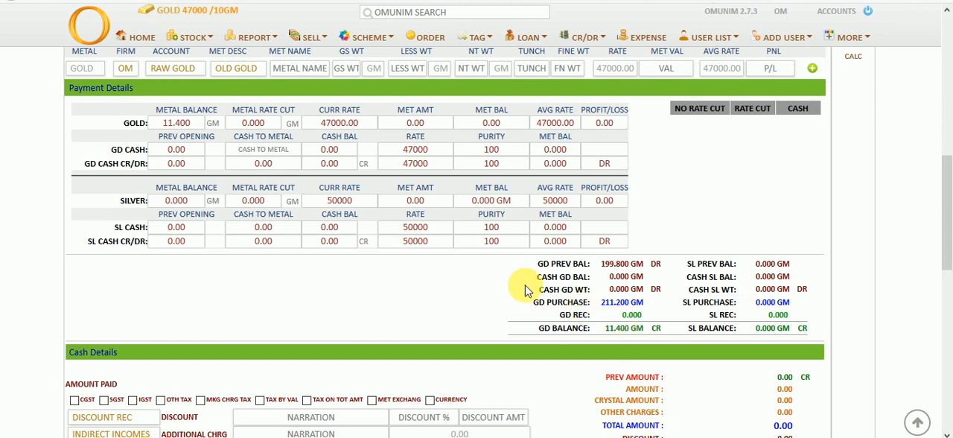
Switch the purchase payment to Rate Cut and check the gold's metal rate cut weight and current rate
{"action": "left_click", "coordinate": [762, 112]}
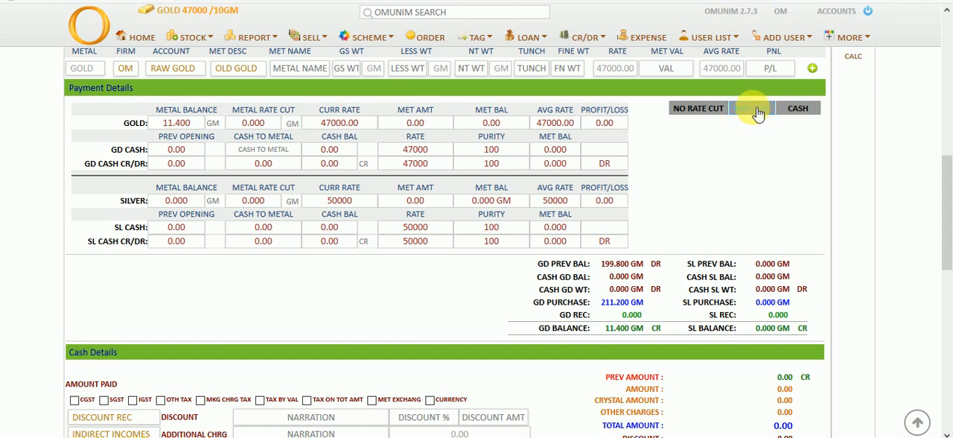
{"action": "left_click", "coordinate": [756, 112]}
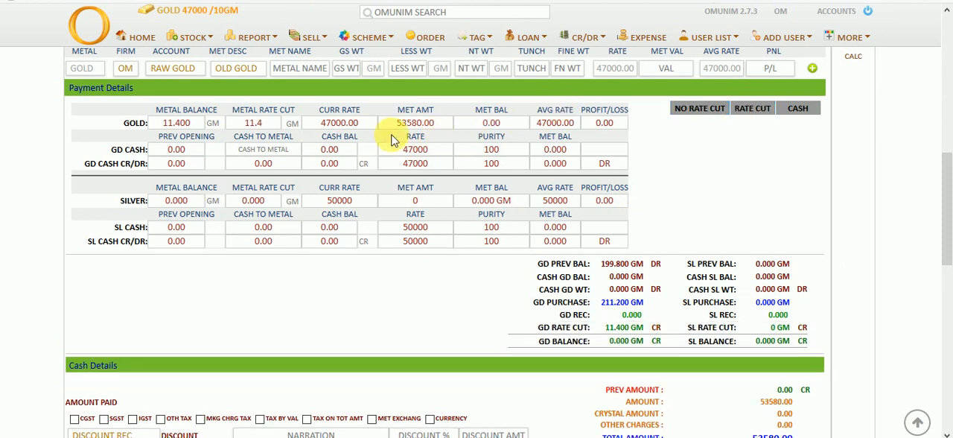
{"action": "left_click_drag", "start_coordinate": [233, 110], "coordinate": [301, 121]}
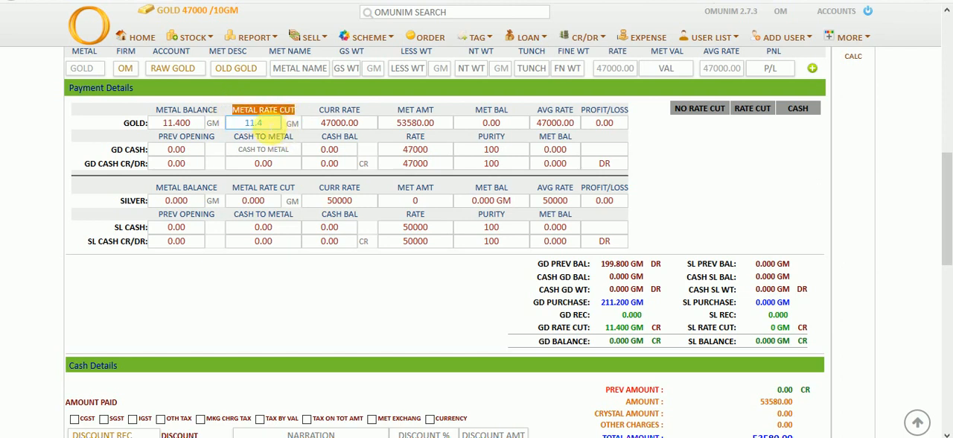
{"action": "left_click", "coordinate": [266, 123]}
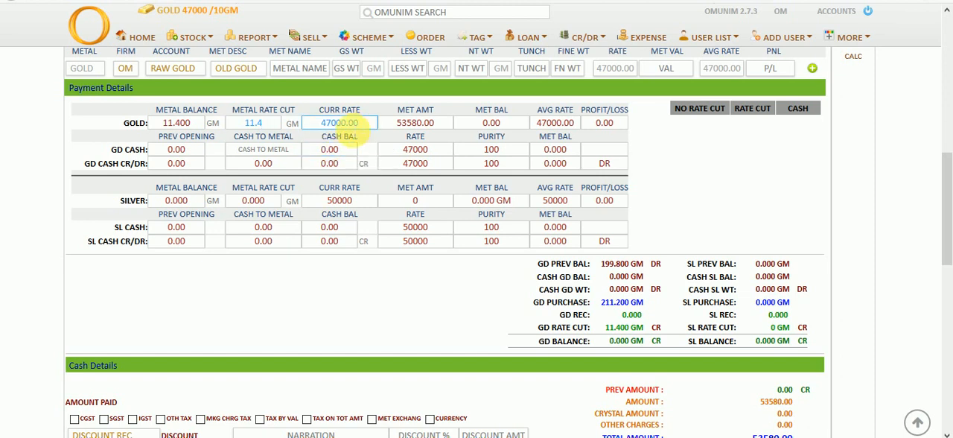
{"action": "left_click", "coordinate": [348, 130]}
Pay 53580 in cash against the Mixed Ornament purchase with the rate cut applied and submit the payment
{"action": "scroll", "coordinate": [389, 159], "scroll_direction": "down", "scroll_amount": 4}
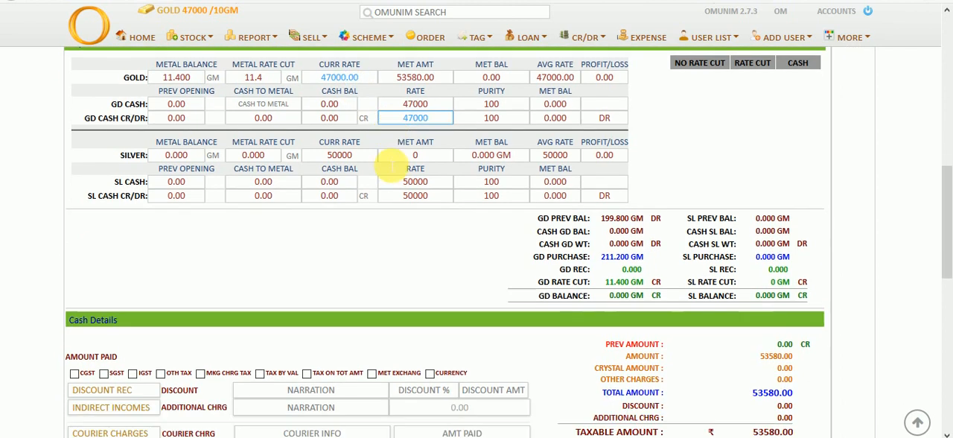
{"action": "left_click", "coordinate": [460, 191]}
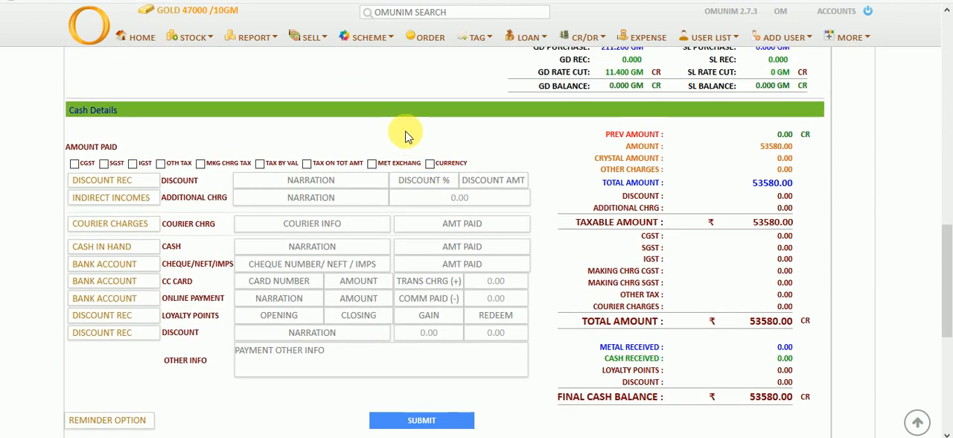
{"action": "scroll", "coordinate": [362, 132], "scroll_direction": "up", "scroll_amount": 4}
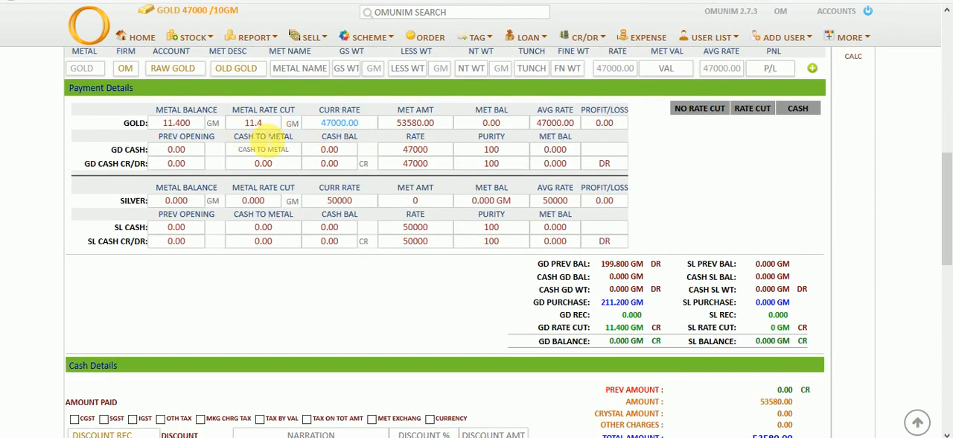
{"action": "left_click", "coordinate": [447, 200]}
{"action": "scroll", "coordinate": [456, 201], "scroll_direction": "down", "scroll_amount": 2}
{"action": "scroll", "coordinate": [456, 201], "scroll_direction": "down", "scroll_amount": 3}
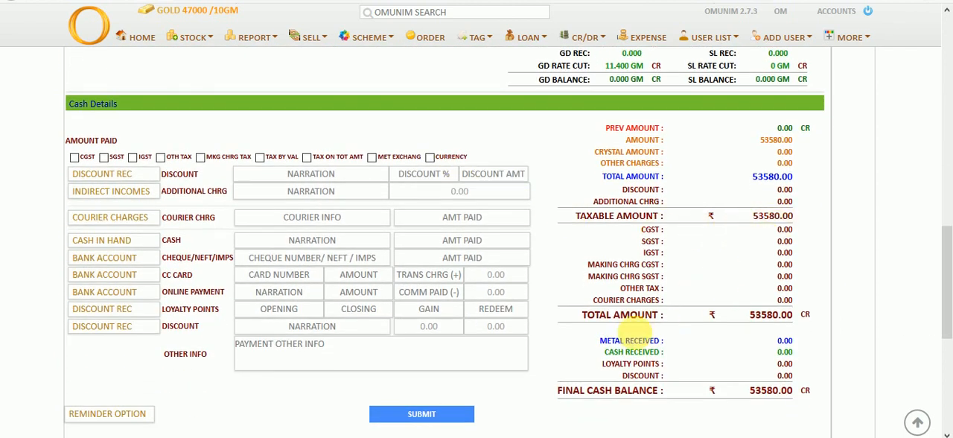
{"action": "left_click", "coordinate": [462, 241]}
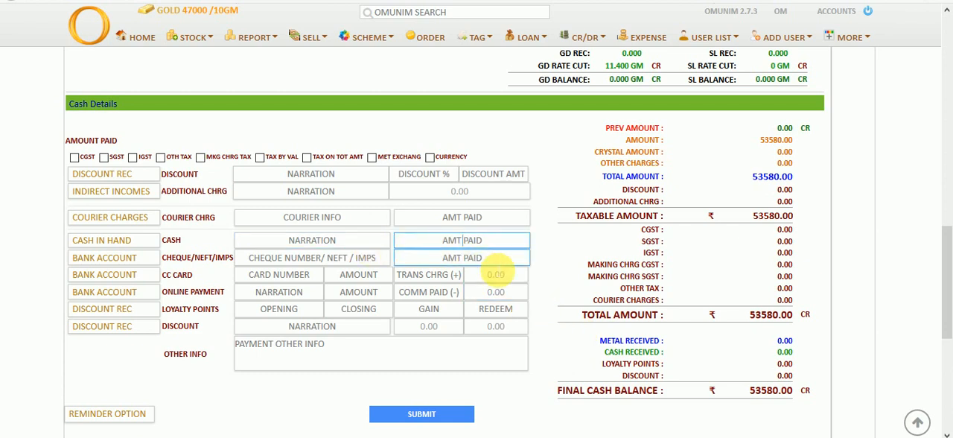
{"action": "type", "text": "53580"}
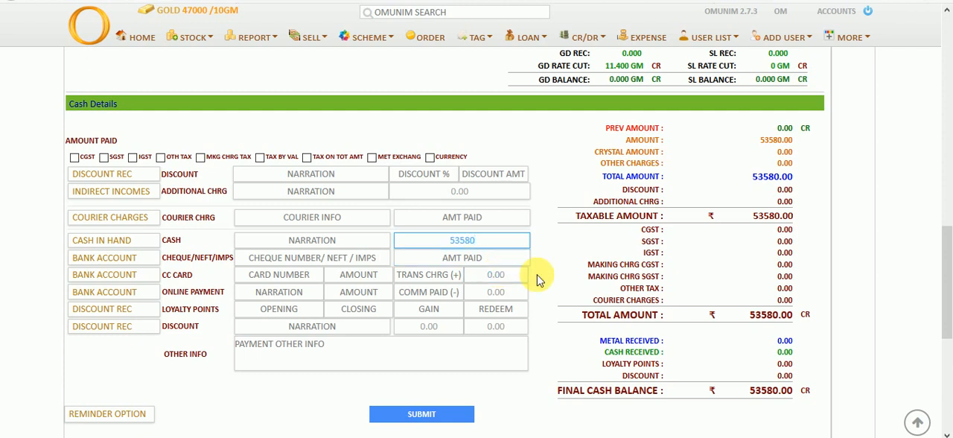
{"action": "left_click", "coordinate": [537, 277]}
{"action": "left_click", "coordinate": [425, 422]}
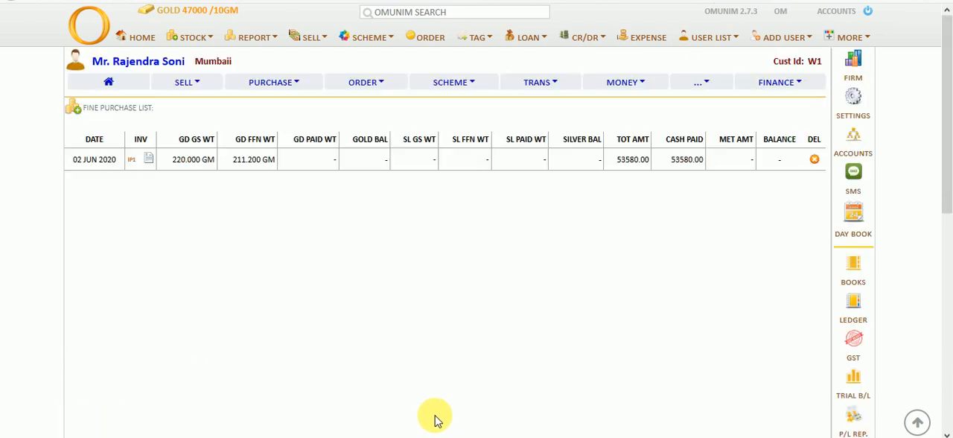
Open the item invoice of purchase IP1, check its settled invoice, gold balance and cash payment details, and close it
{"action": "left_click", "coordinate": [147, 161]}
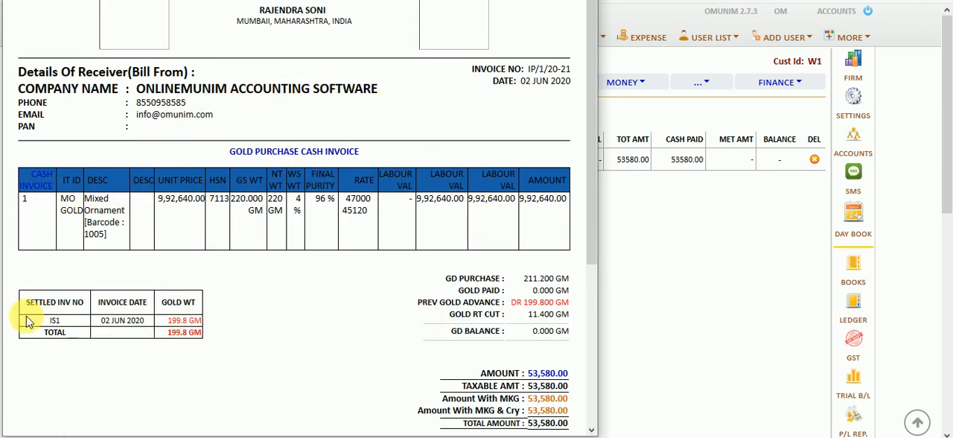
{"action": "left_click_drag", "start_coordinate": [29, 319], "coordinate": [179, 321]}
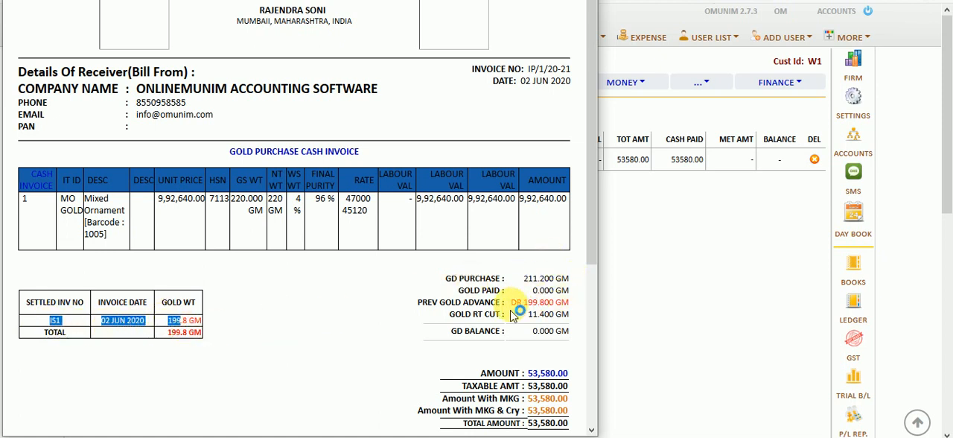
{"action": "scroll", "coordinate": [544, 326], "scroll_direction": "down", "scroll_amount": 3}
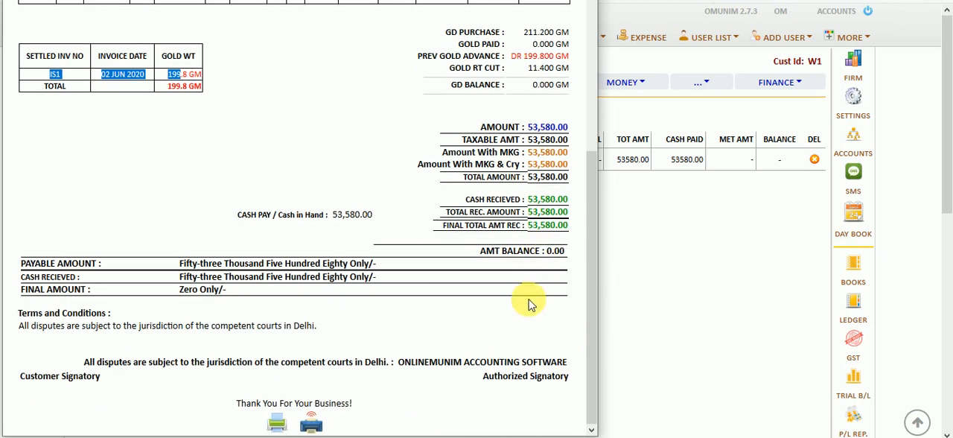
{"action": "scroll", "coordinate": [530, 304], "scroll_direction": "up", "scroll_amount": 3}
{"action": "left_click", "coordinate": [582, 1]}
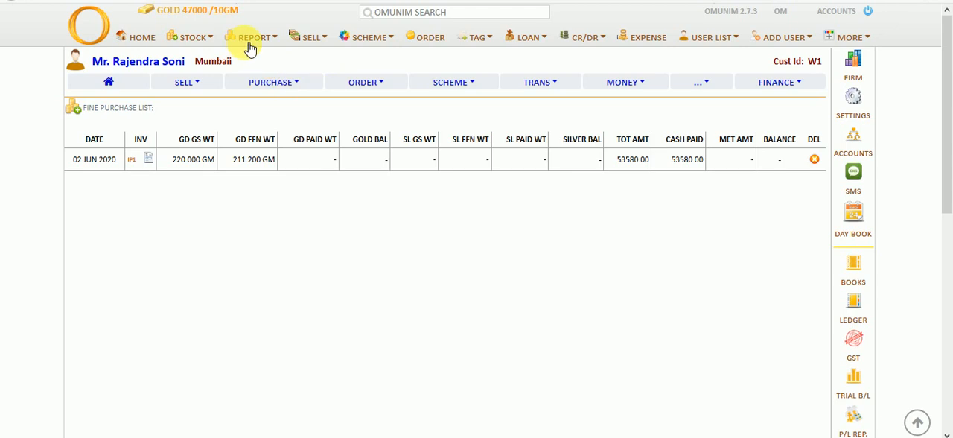
Check the supplier's list of all transactions and the available gold stock list by category
{"action": "left_click", "coordinate": [539, 86]}
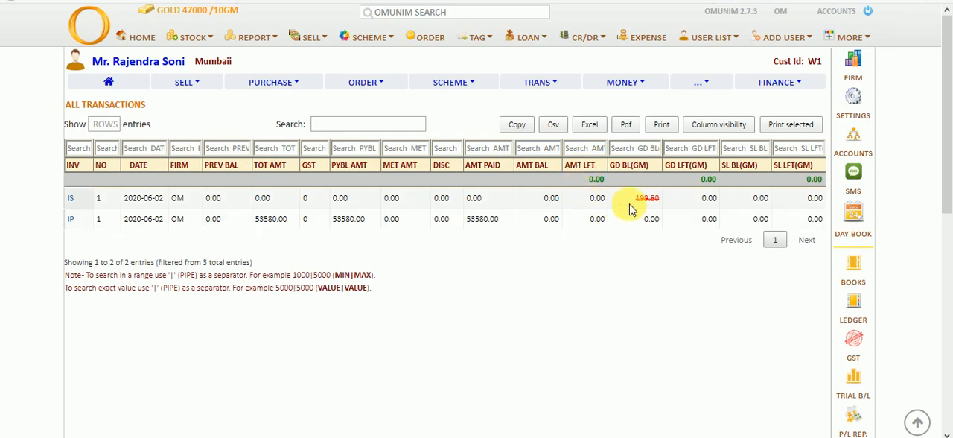
{"action": "left_click", "coordinate": [255, 40]}
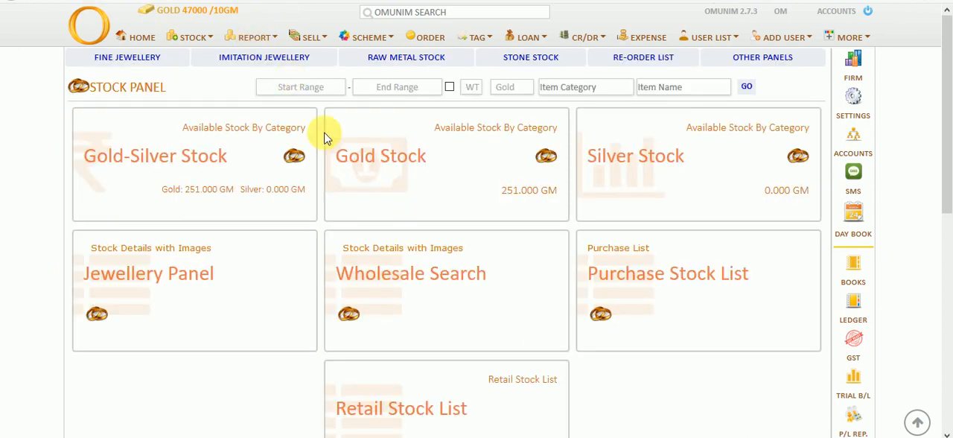
{"action": "left_click", "coordinate": [368, 157]}
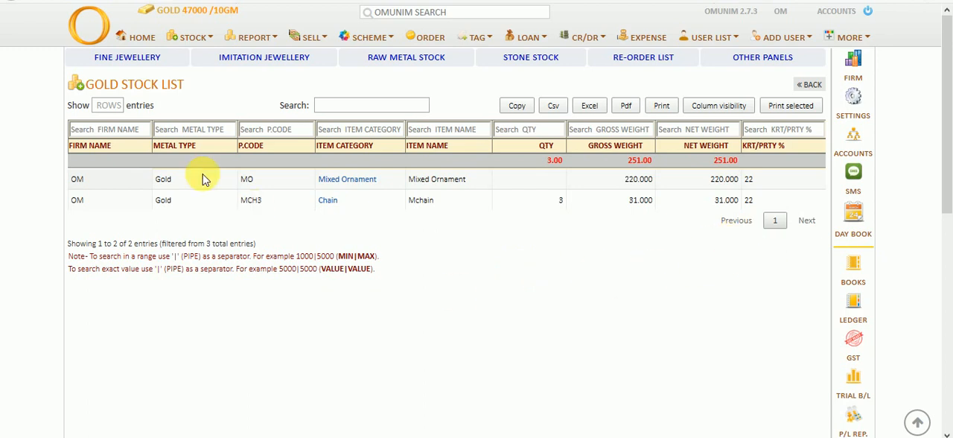
Open the wholesale stock list and start adding retail stock from the Mixed Ornament lot of invoice IP1
{"action": "left_click", "coordinate": [201, 39]}
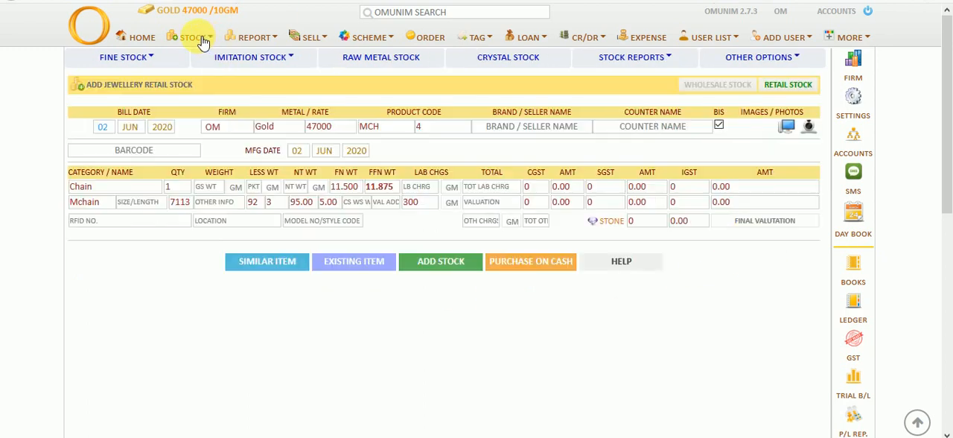
{"action": "left_click", "coordinate": [675, 58]}
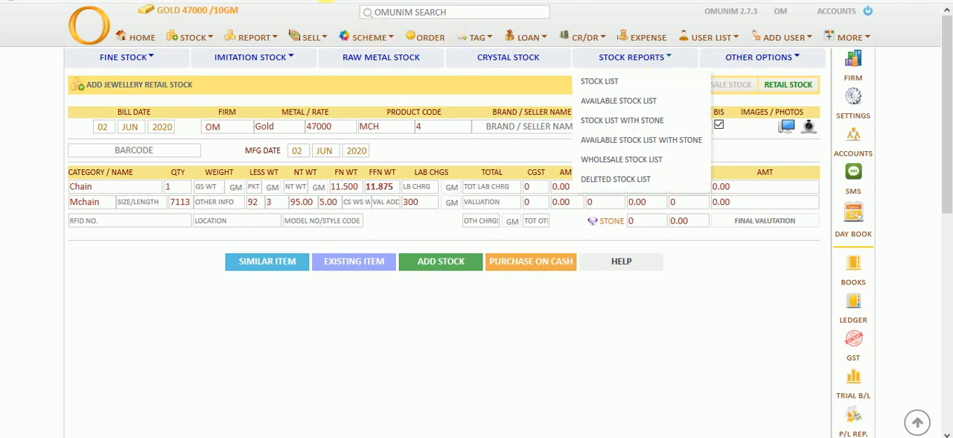
{"action": "left_click", "coordinate": [630, 156]}
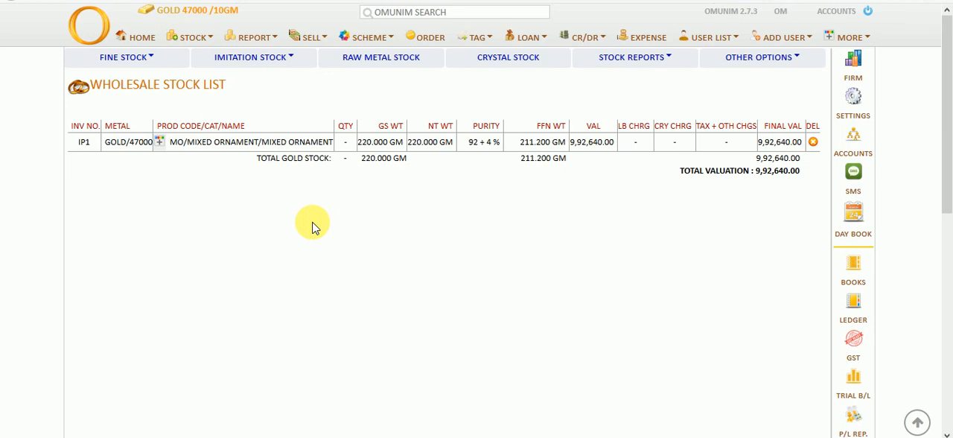
{"action": "left_click", "coordinate": [165, 148]}
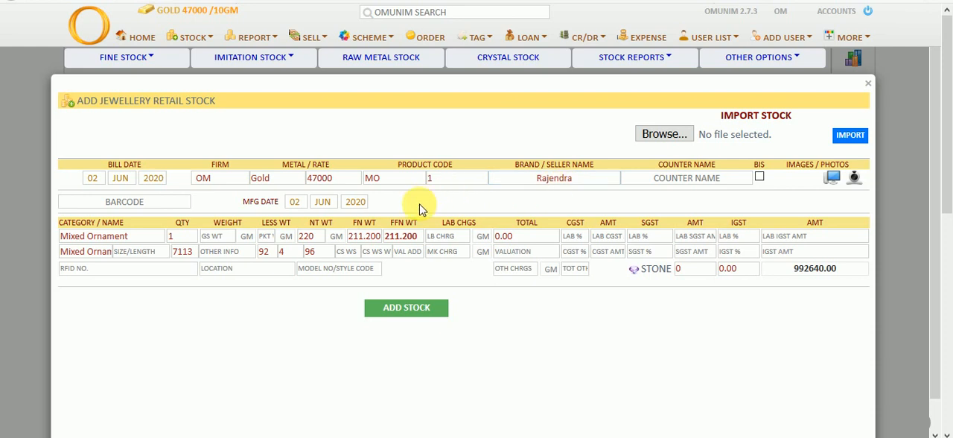
Set the retail item's product code to GR, its category to Ring and its item name to Gring
{"action": "double_click", "coordinate": [401, 183]}
{"action": "key", "text": "BackSpace"}
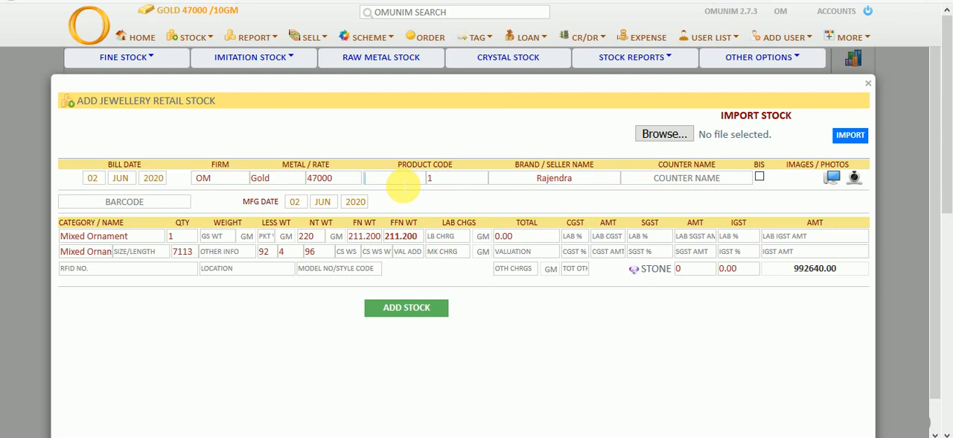
{"action": "type", "text": "GR"}
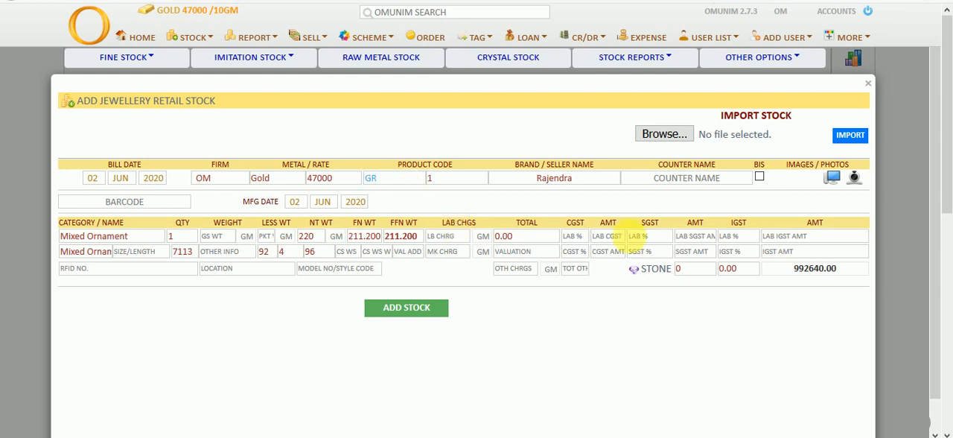
{"action": "left_click", "coordinate": [145, 237]}
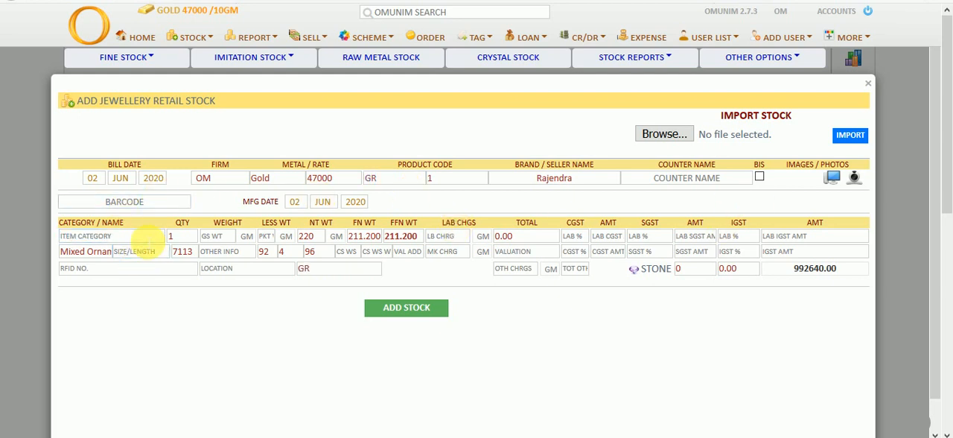
{"action": "type", "text": "Ring"}
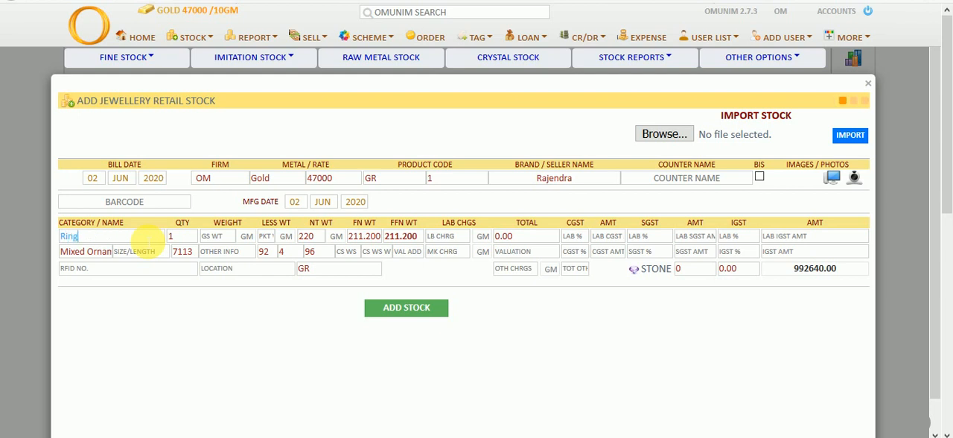
{"action": "key", "text": "Tab"}
{"action": "type", "text": "G"}
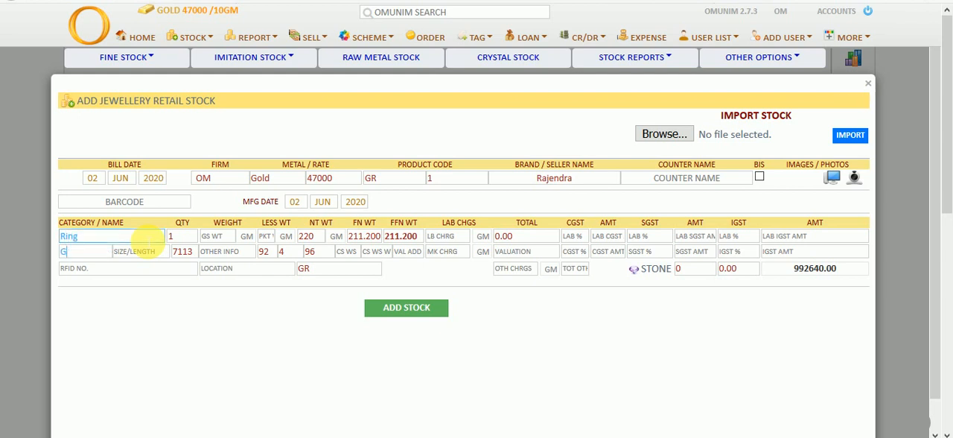
{"action": "type", "text": "ring"}
{"action": "key", "text": "Return"}
{"action": "key", "text": "Return"}
{"action": "key", "text": "Return"}
{"action": "key", "text": "Return"}
{"action": "key", "text": "Return"}
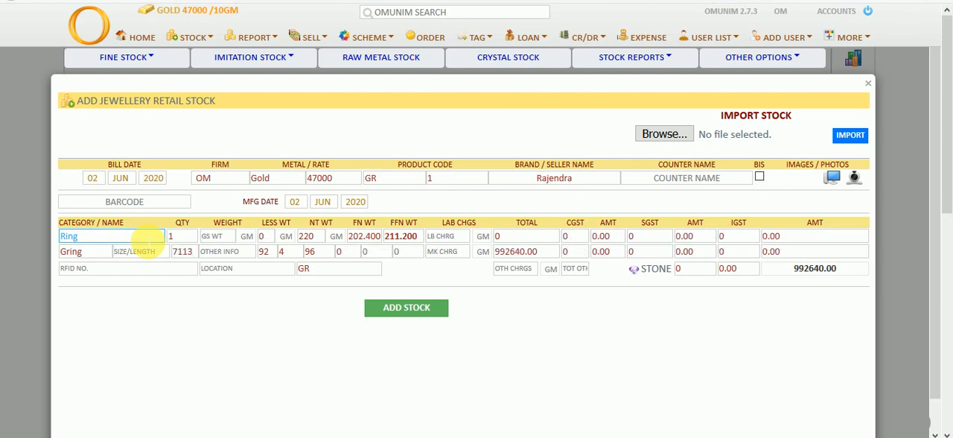
Enter a gross weight of 6.500 GM and a making charge of 250 for the ring and add it to stock
{"action": "type", "text": "6.500"}
{"action": "key", "text": "Return"}
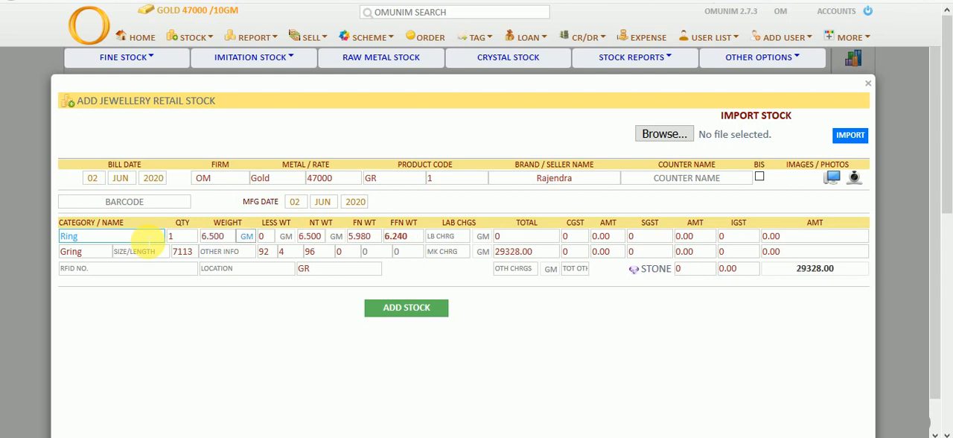
{"action": "left_click", "coordinate": [441, 258]}
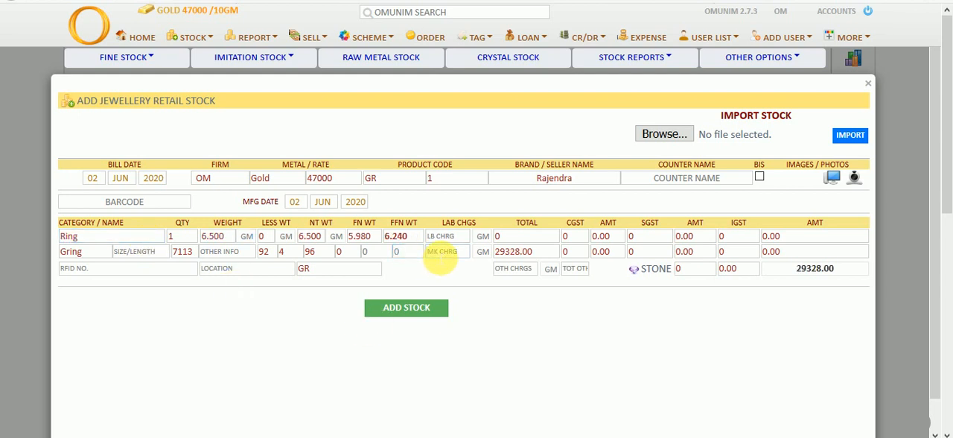
{"action": "type", "text": "250"}
{"action": "double_click", "coordinate": [438, 253]}
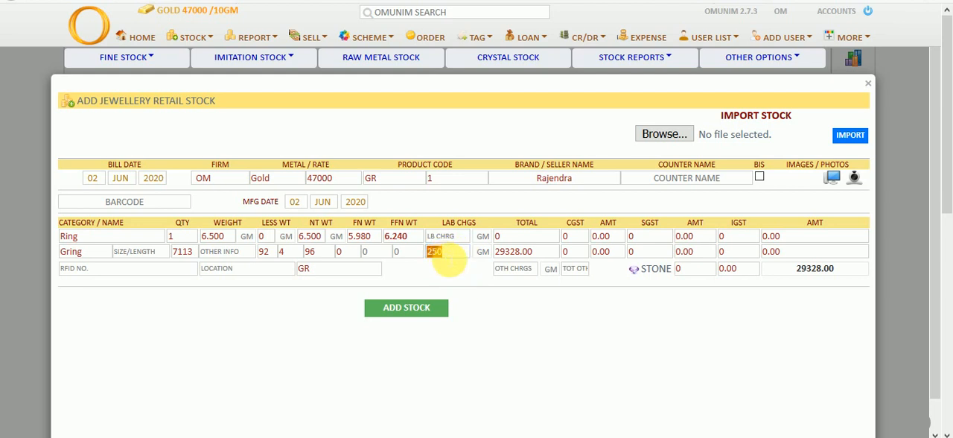
{"action": "left_click", "coordinate": [453, 267]}
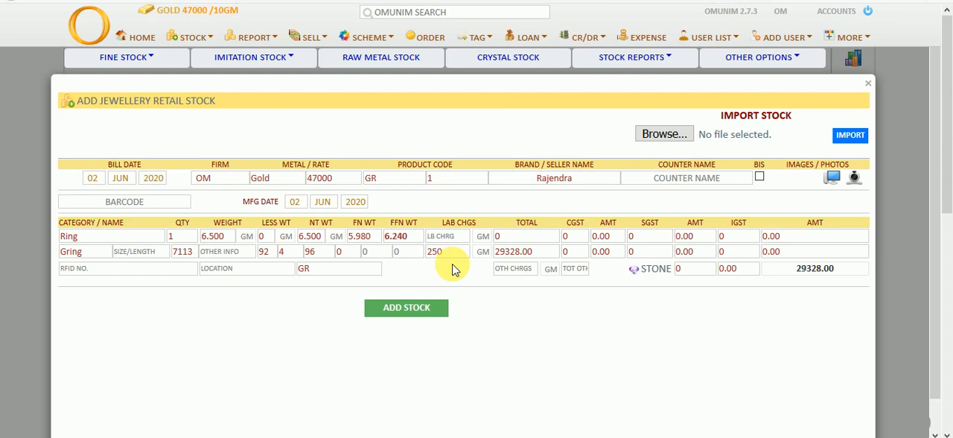
{"action": "left_click", "coordinate": [438, 311]}
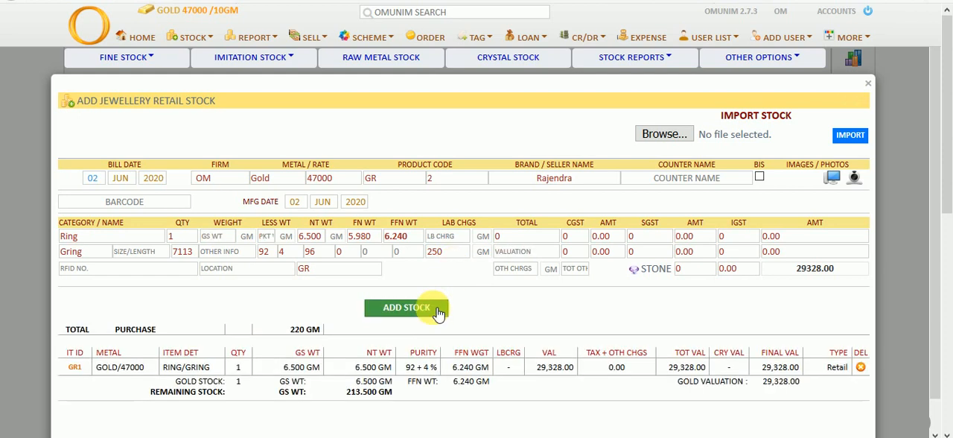
Compare the lot's total purchase weight with the remaining stock weight below the retail stock form
{"action": "scroll", "coordinate": [438, 312], "scroll_direction": "down", "scroll_amount": 1}
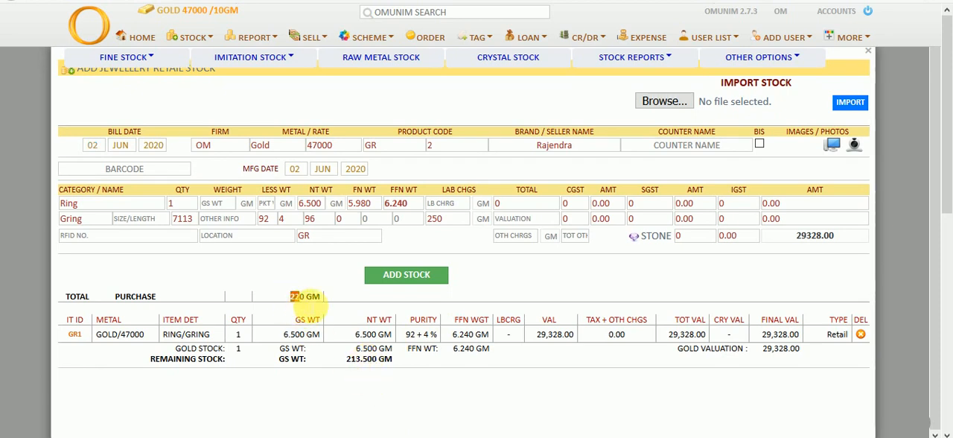
{"action": "left_click_drag", "start_coordinate": [289, 297], "coordinate": [316, 305]}
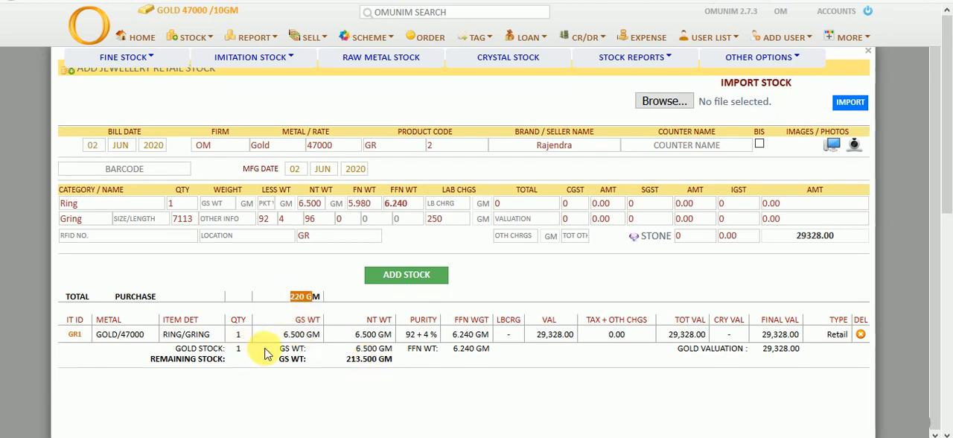
{"action": "left_click_drag", "start_coordinate": [344, 360], "coordinate": [381, 366]}
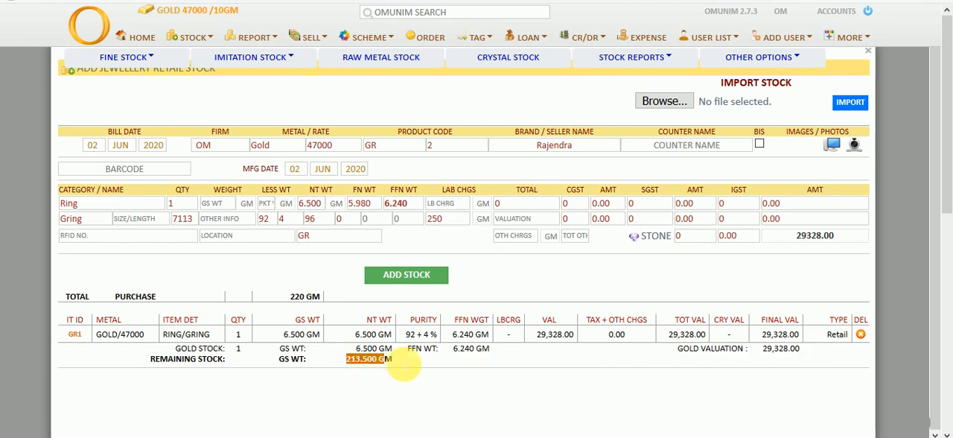
{"action": "left_click", "coordinate": [471, 386]}
Add a second ring to the retail stock with a gross weight of 10 GM
{"action": "left_click", "coordinate": [214, 207]}
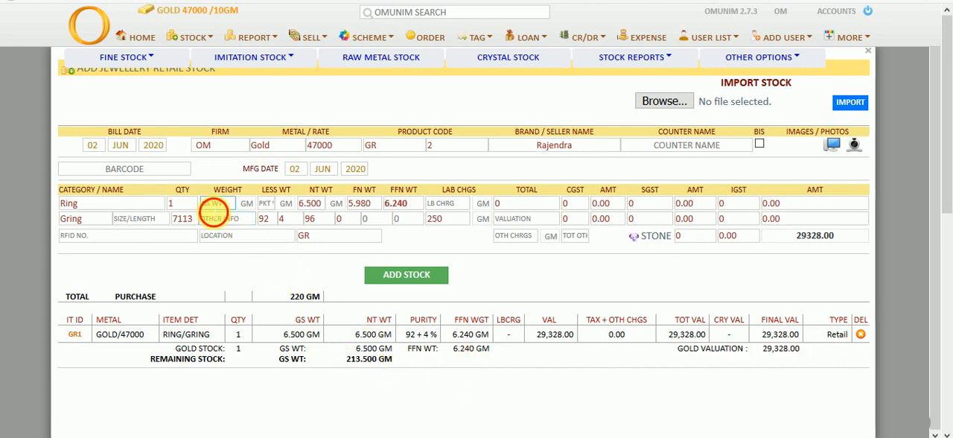
{"action": "type", "text": "10"}
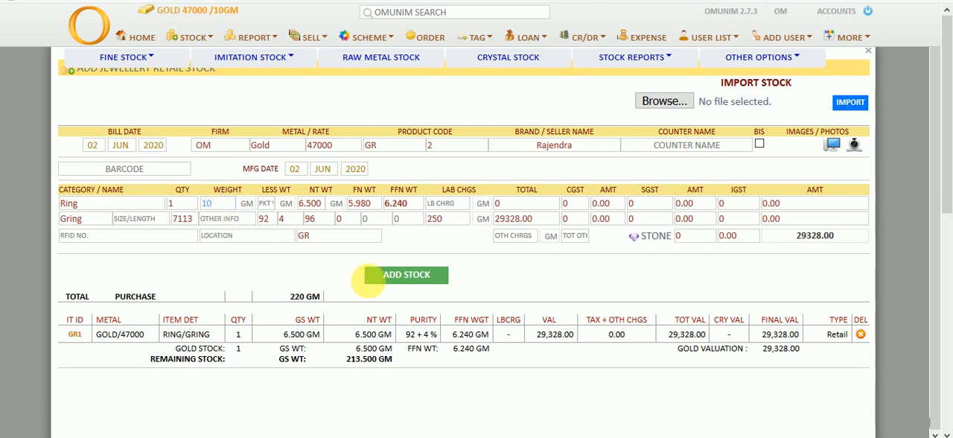
{"action": "left_click", "coordinate": [421, 274]}
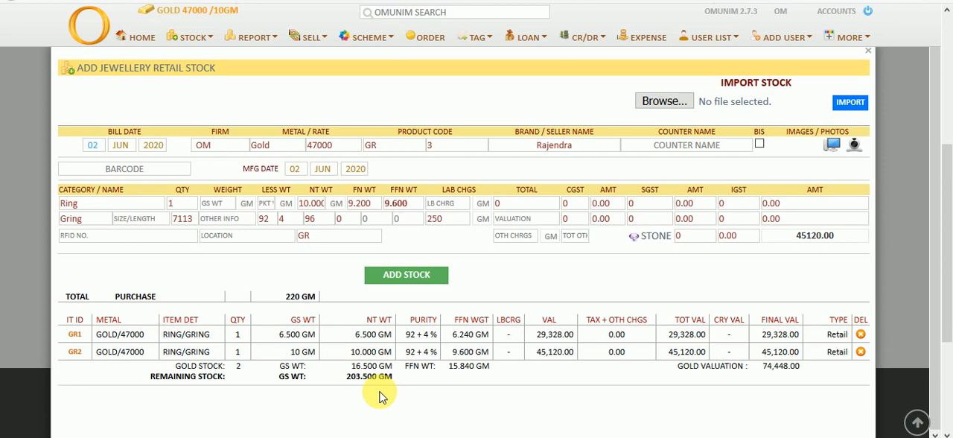
Close the retail stock form and check the mixed ornament's gross weight in the gold stock list
{"action": "left_click", "coordinate": [869, 51]}
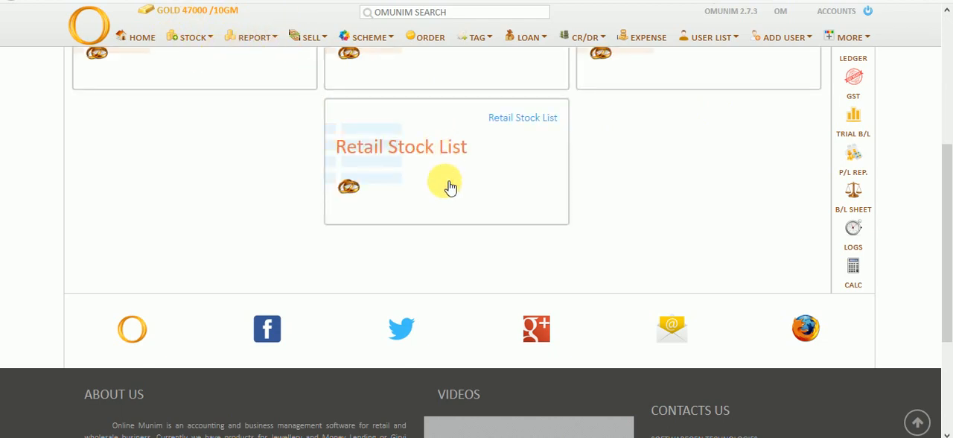
{"action": "left_click", "coordinate": [419, 166]}
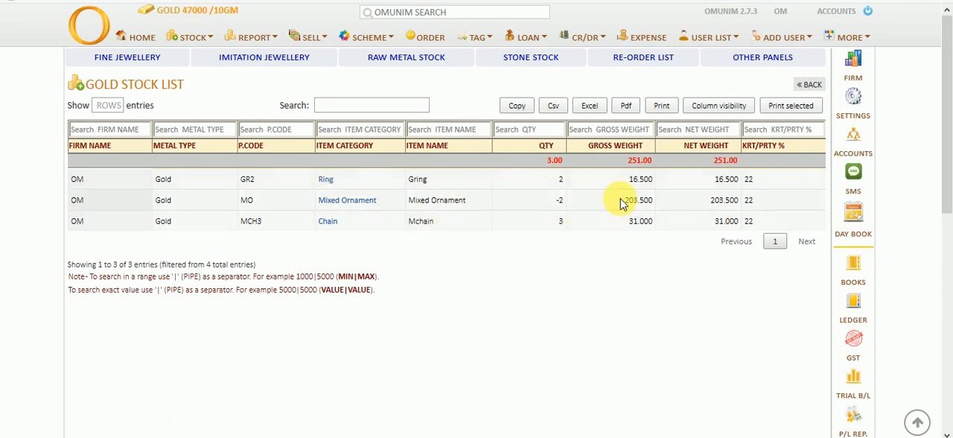
{"action": "left_click_drag", "start_coordinate": [622, 199], "coordinate": [651, 209]}
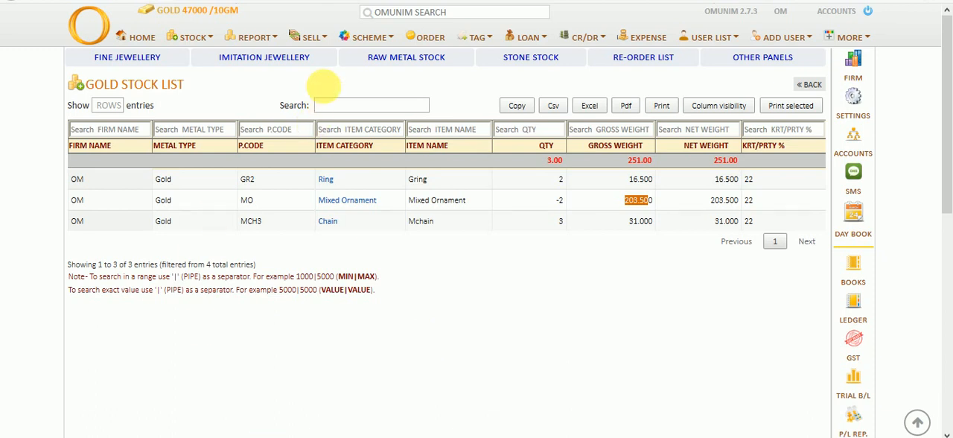
Review the gold fine bar in the raw metal stock list and its issue entry in the raw sell list
{"action": "left_click", "coordinate": [274, 37]}
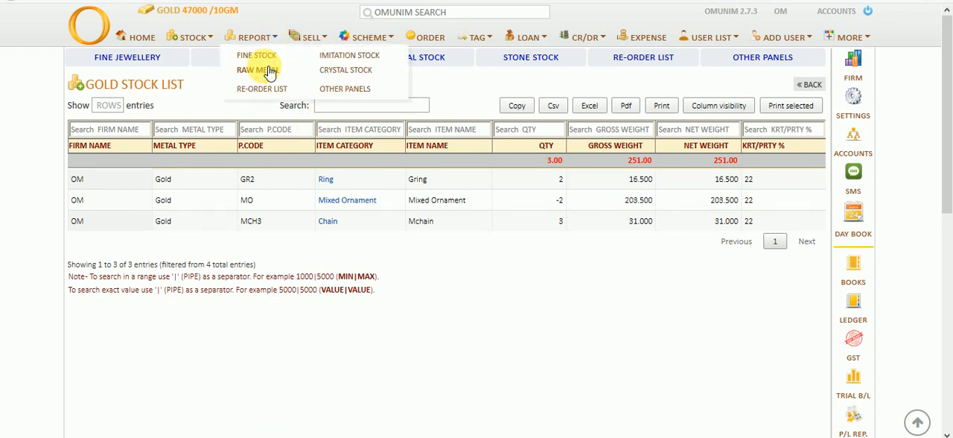
{"action": "left_click", "coordinate": [265, 70]}
{"action": "left_click", "coordinate": [204, 179]}
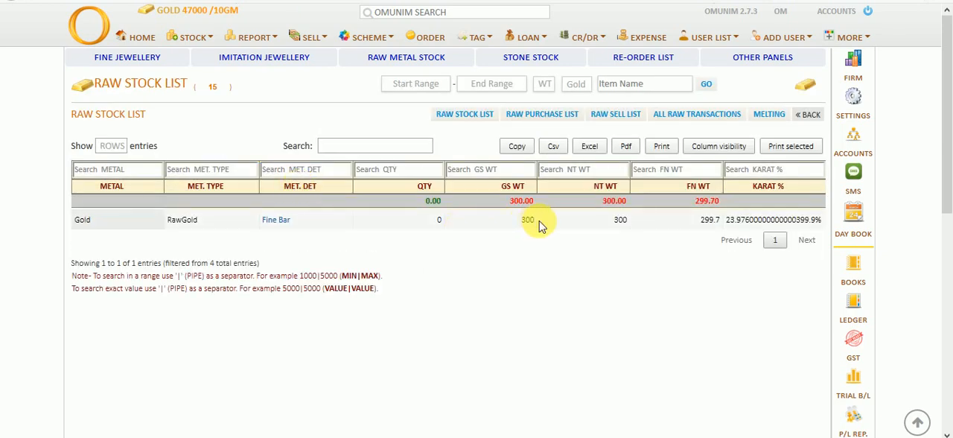
{"action": "left_click", "coordinate": [615, 119]}
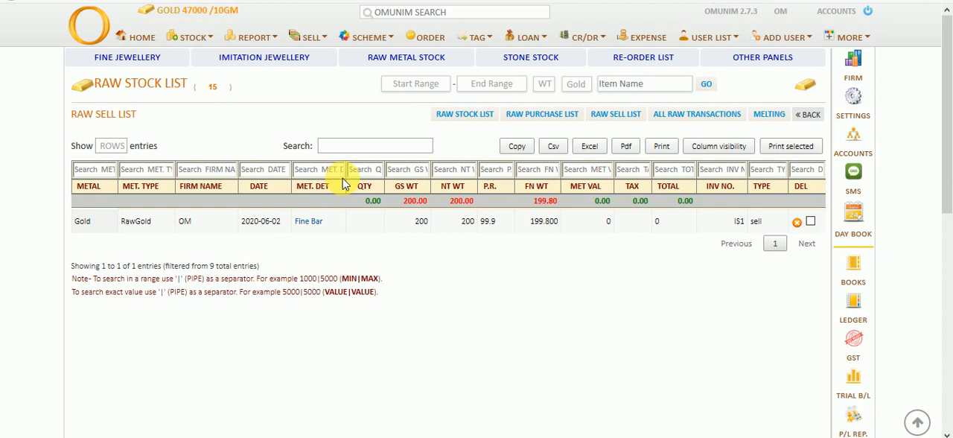
Show the day book for 02 to 03 JUN 2020 and review its purchase, raw sell and cash totals
{"action": "left_click", "coordinate": [854, 210]}
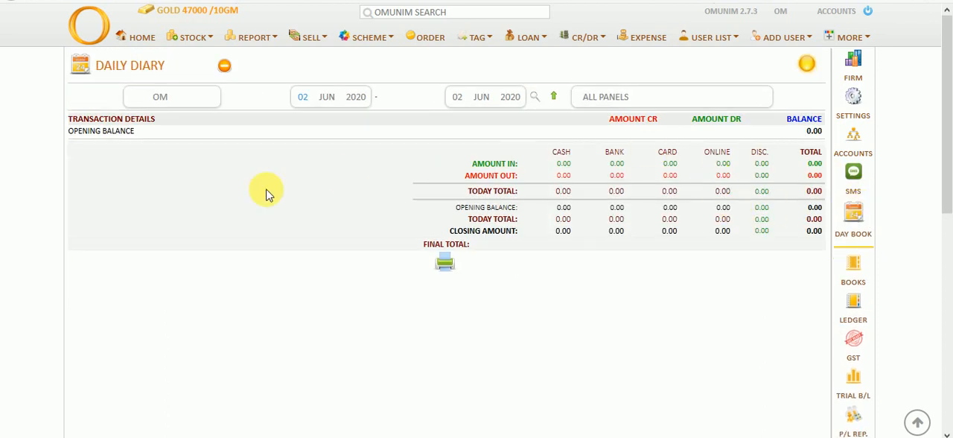
{"action": "left_click", "coordinate": [457, 97]}
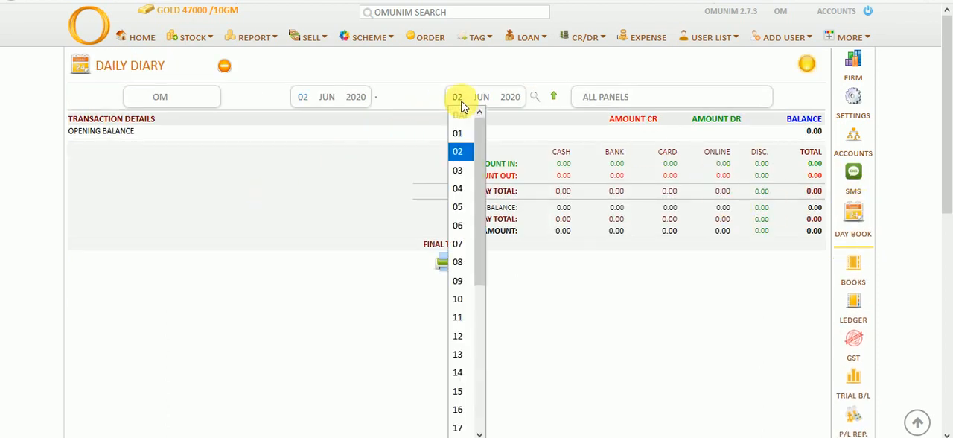
{"action": "left_click", "coordinate": [457, 170]}
{"action": "left_click", "coordinate": [534, 97]}
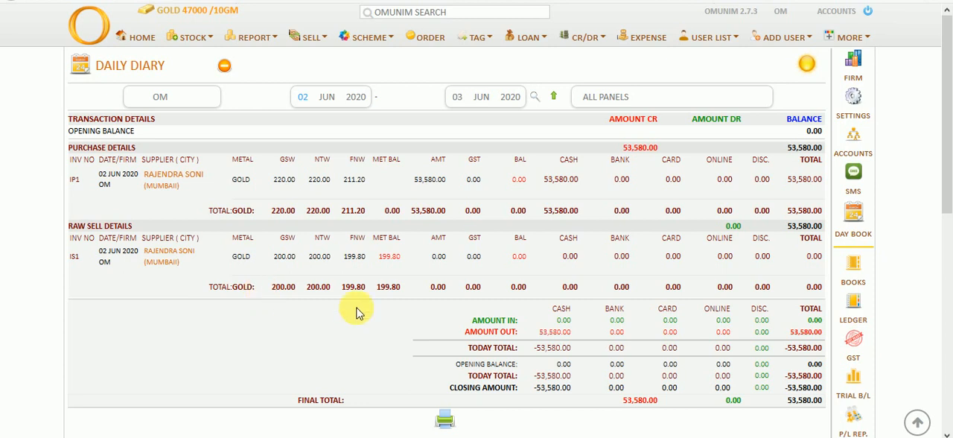
{"action": "scroll", "coordinate": [428, 324], "scroll_direction": "down", "scroll_amount": 1}
{"action": "scroll", "coordinate": [428, 324], "scroll_direction": "down", "scroll_amount": 3}
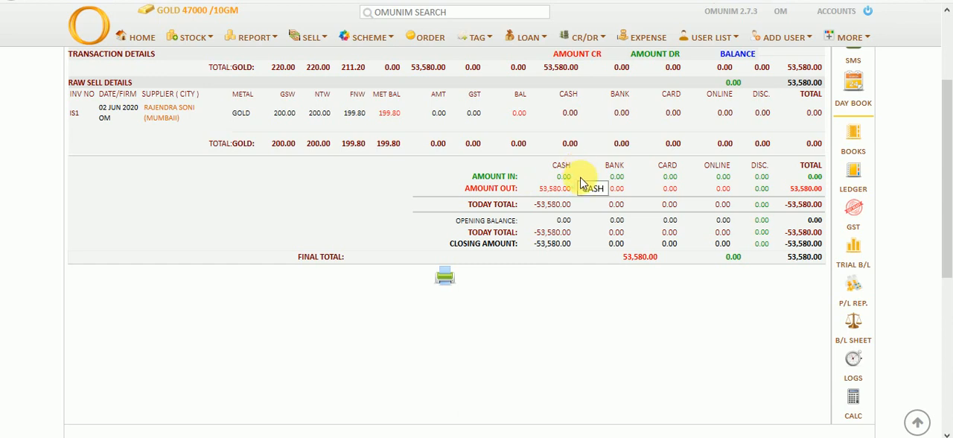
{"action": "scroll", "coordinate": [585, 208], "scroll_direction": "up", "scroll_amount": 4}
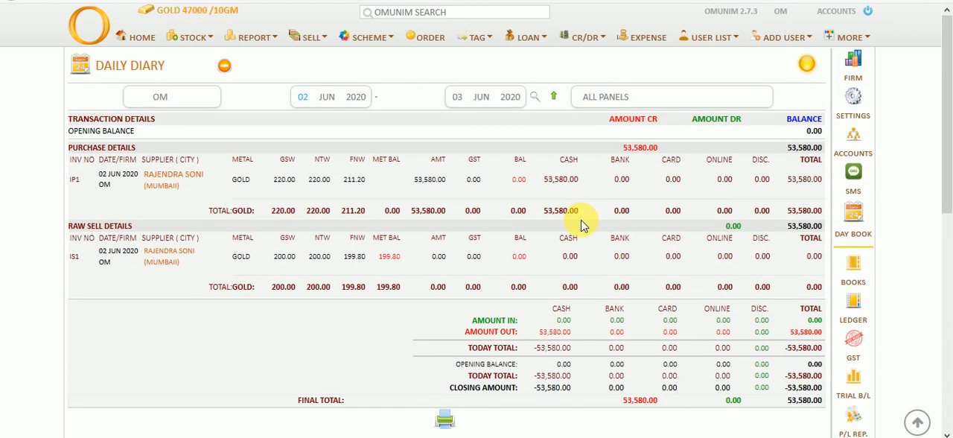